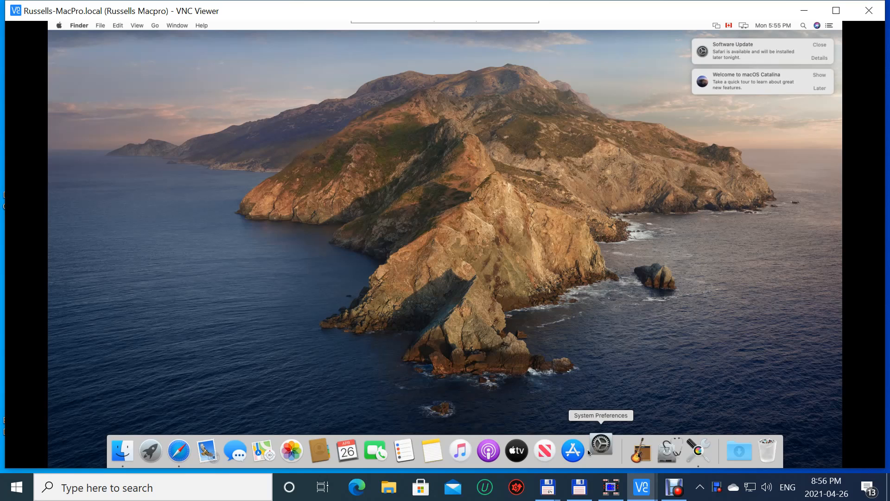
# - Open the Mac's Sharing preferences and display the File Sharing service with its shared folders and users
pyautogui.click(588, 451)
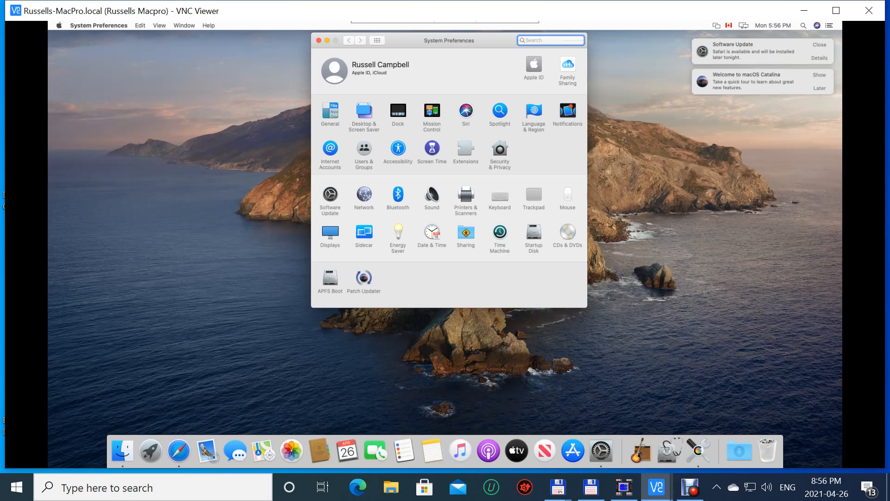
pyautogui.click(465, 235)
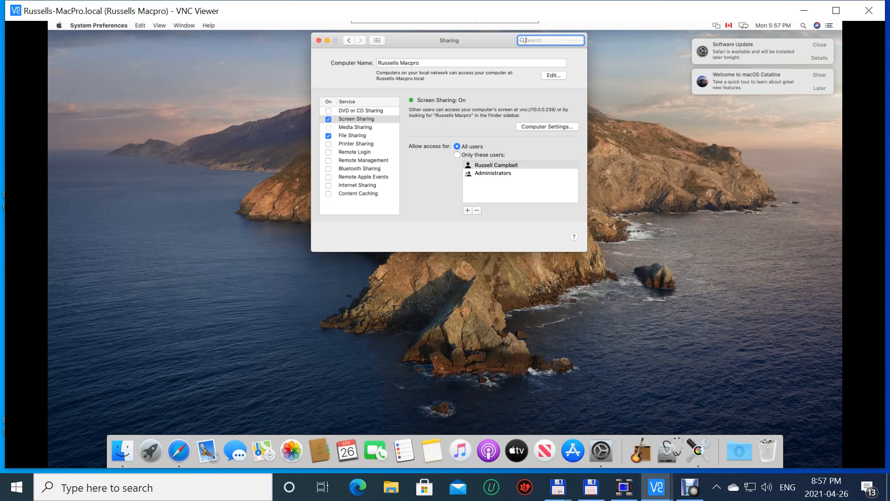
pyautogui.click(366, 138)
pyautogui.click(367, 138)
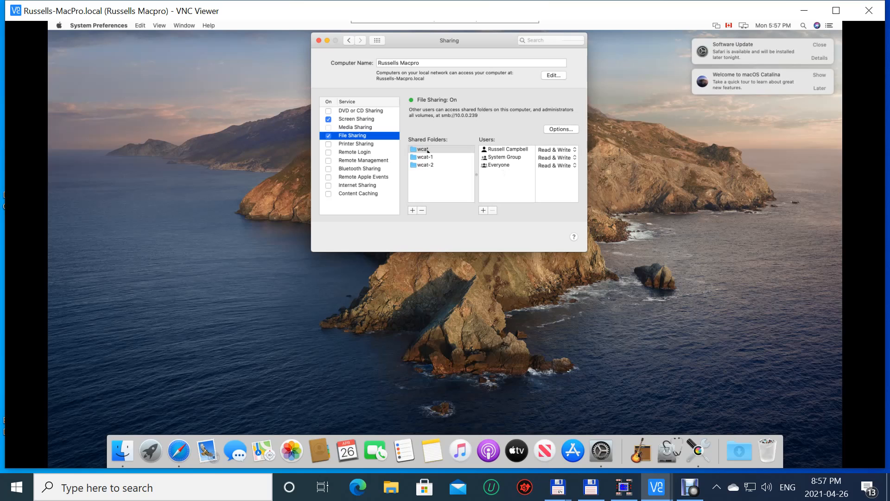
# - Review the File Sharing options for SMB, AFP and Windows file sharing, and close System Preferences
pyautogui.click(561, 129)
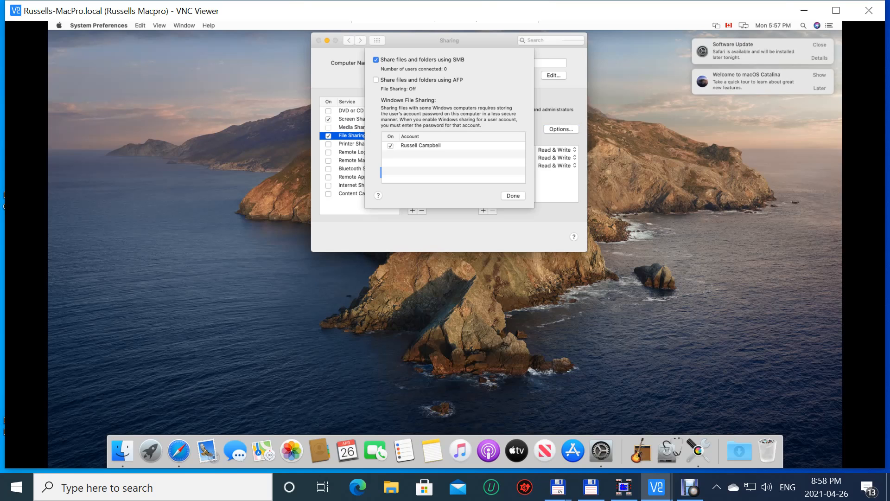
pyautogui.click(513, 192)
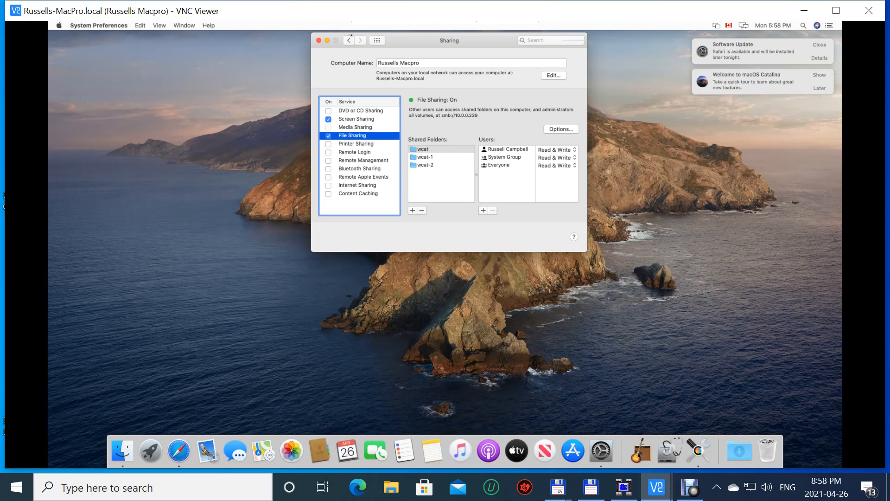
pyautogui.click(318, 40)
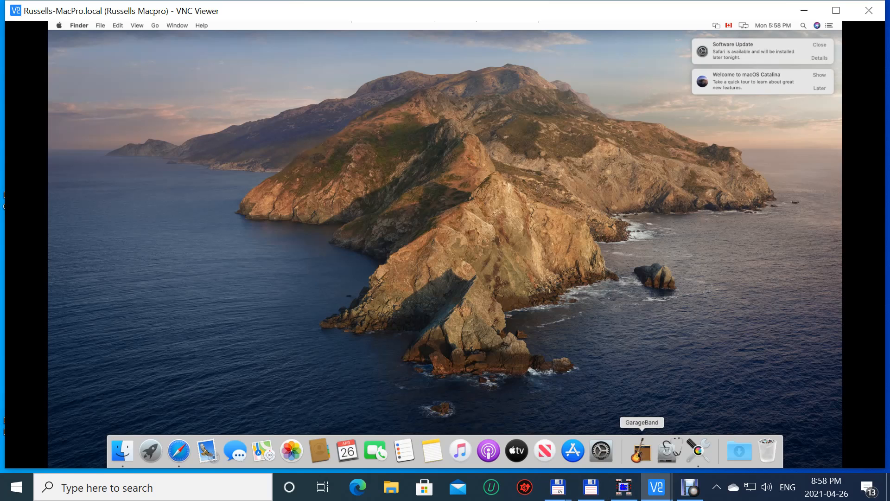
# - Review the Mac's Energy Saver settings in System Preferences and close the preferences window
pyautogui.click(596, 452)
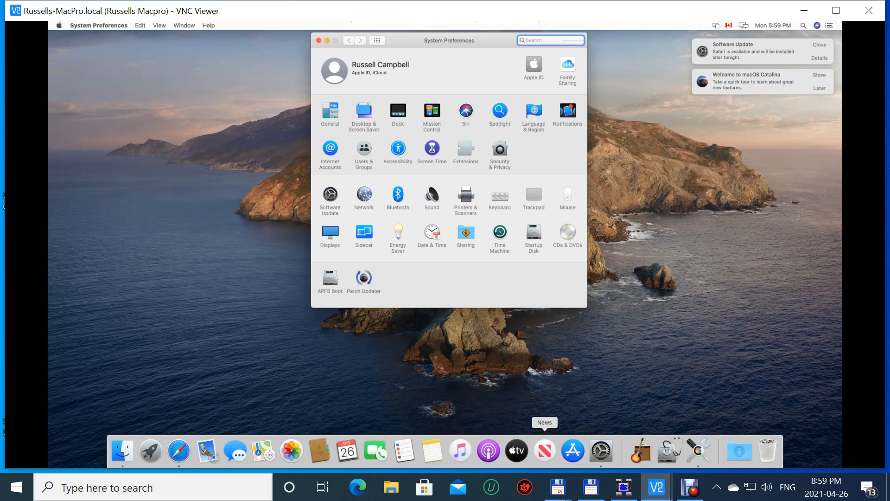
pyautogui.click(398, 234)
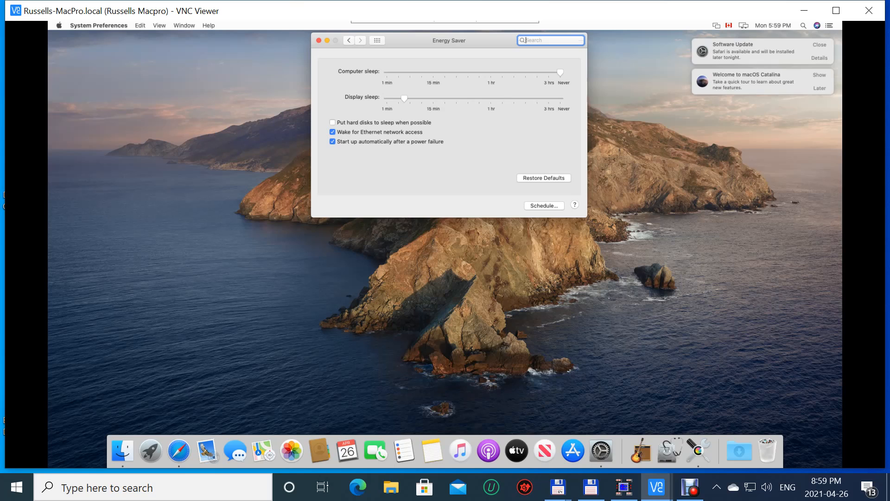
pyautogui.click(319, 40)
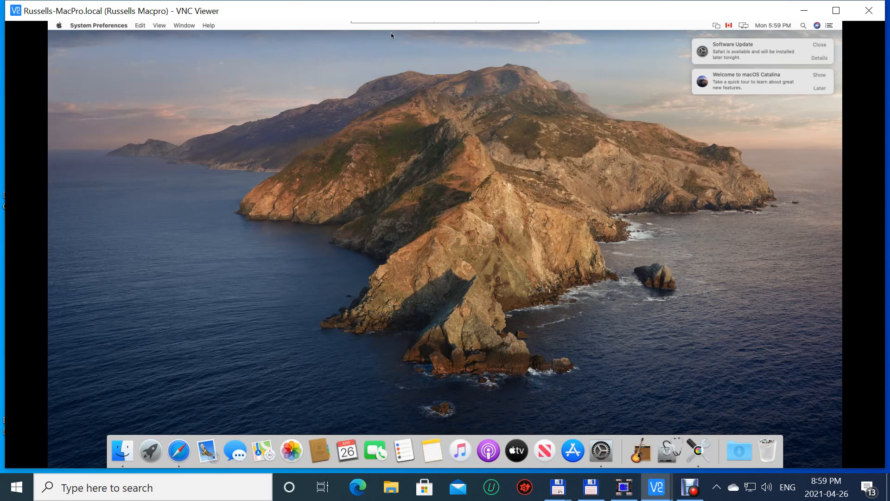
# - Exit VNC Viewer and accept terminating the current remote session with the Mac
pyautogui.click(656, 487)
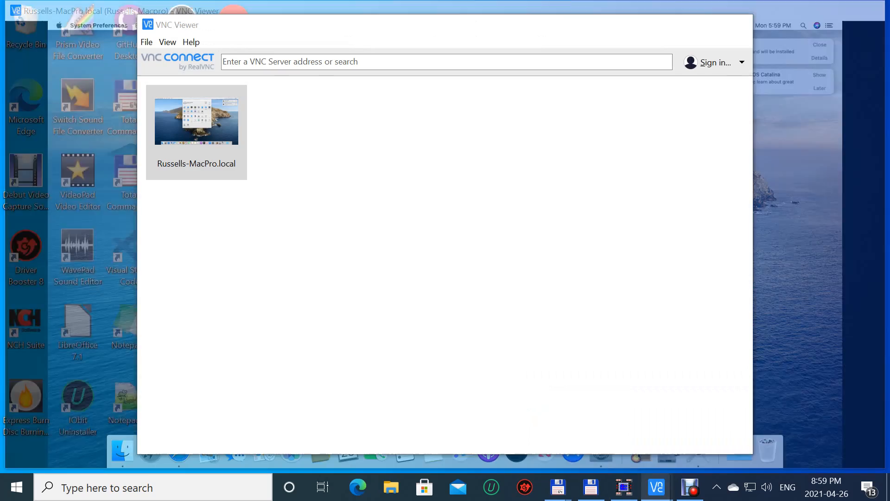
pyautogui.click(582, 429)
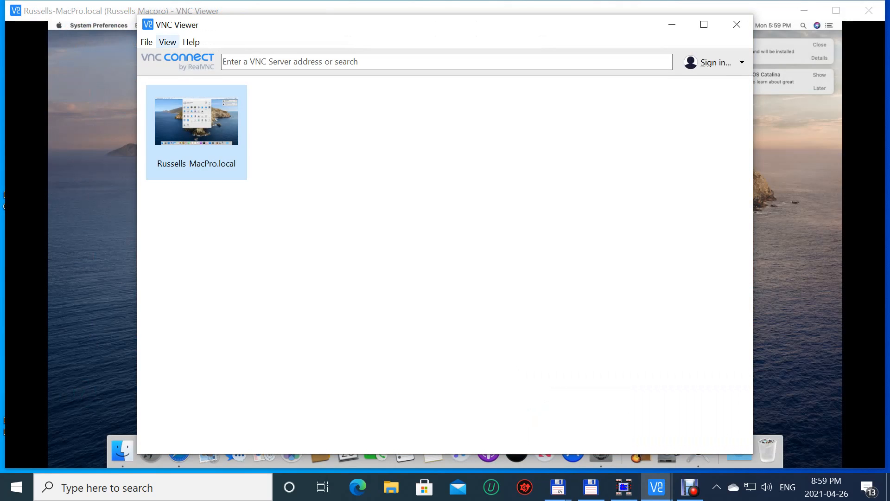
pyautogui.click(168, 41)
pyautogui.moveTo(147, 41)
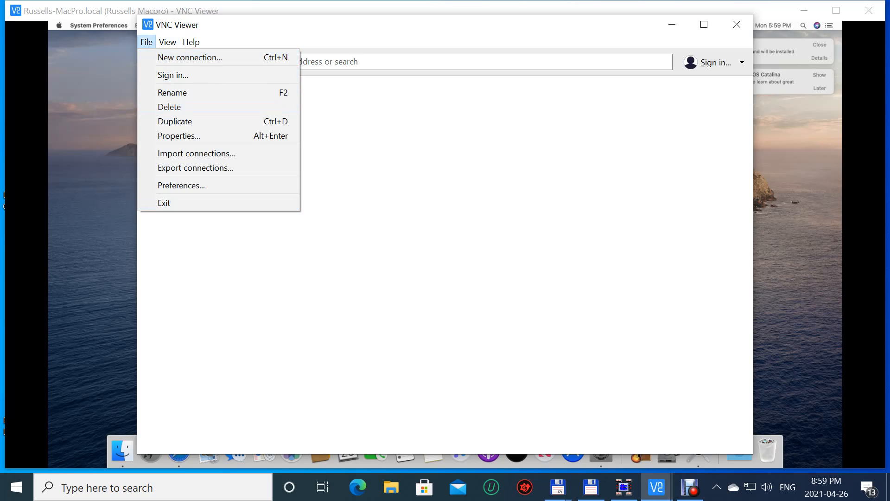
pyautogui.click(163, 203)
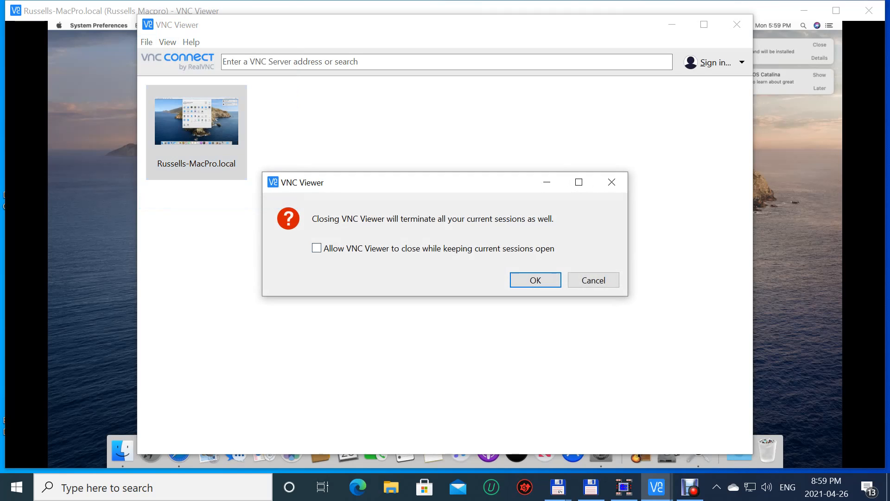
pyautogui.click(535, 281)
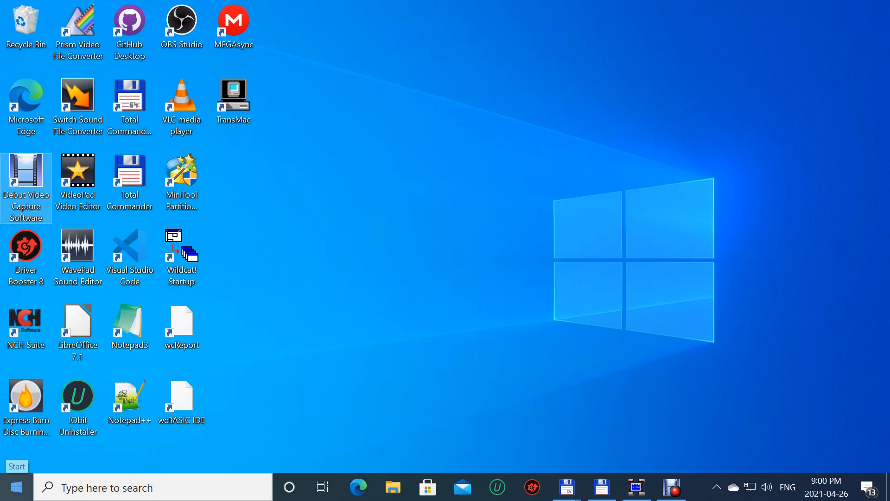
# - Search Windows Settings for "windows features" and open the dialog for turning Windows features on or off
pyautogui.click(17, 486)
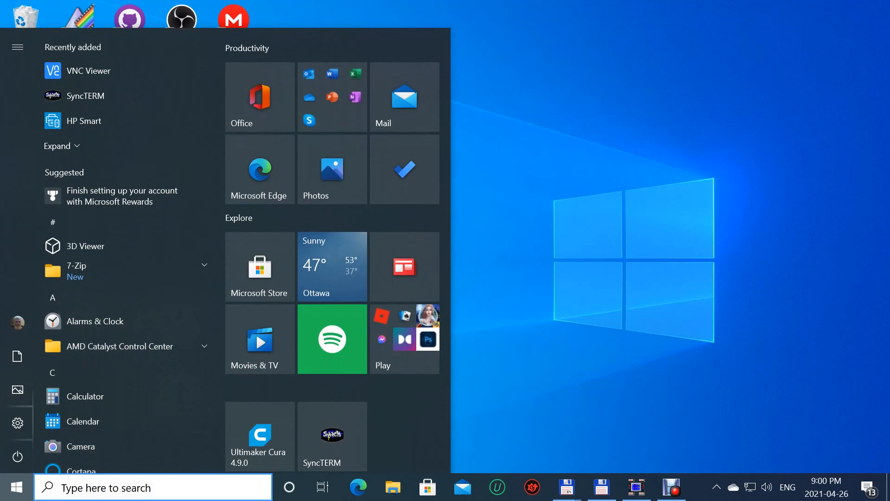
pyautogui.moveTo(17, 422)
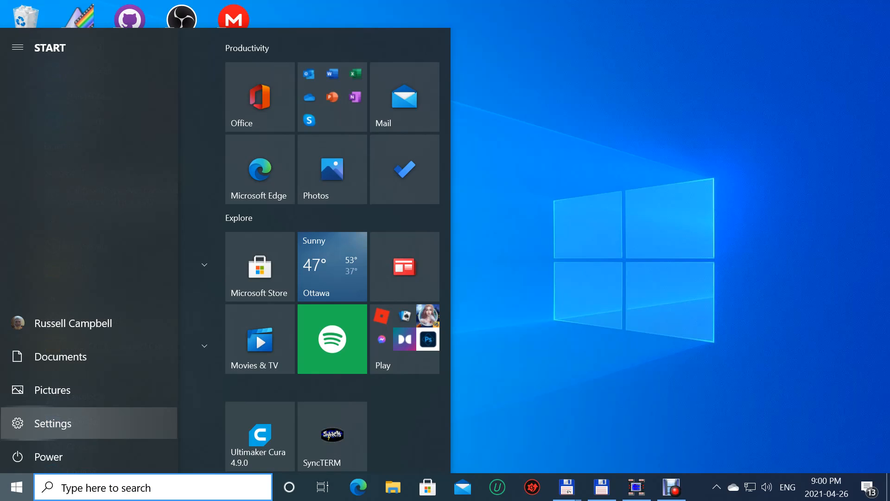
pyautogui.click(18, 423)
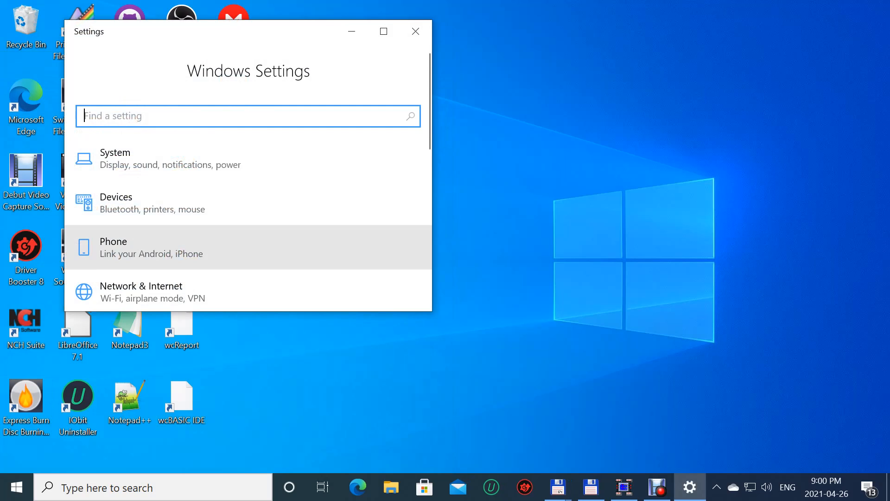
pyautogui.write('wind')
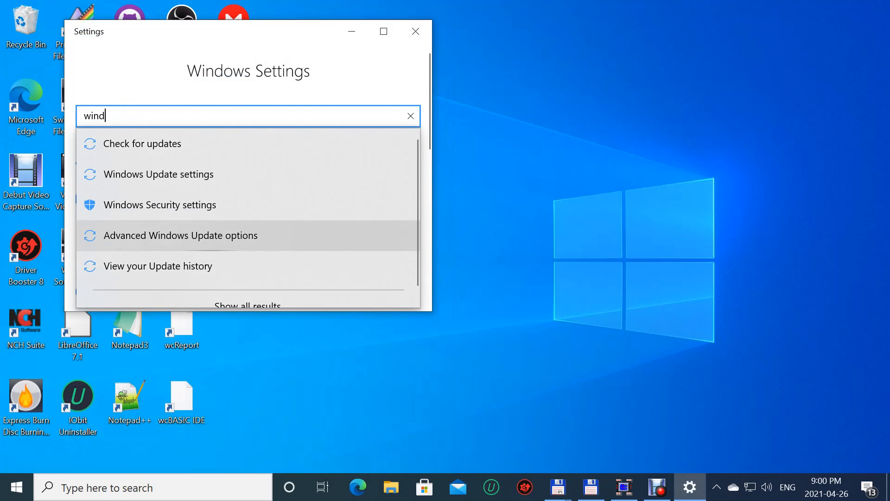
pyautogui.write('ows fea')
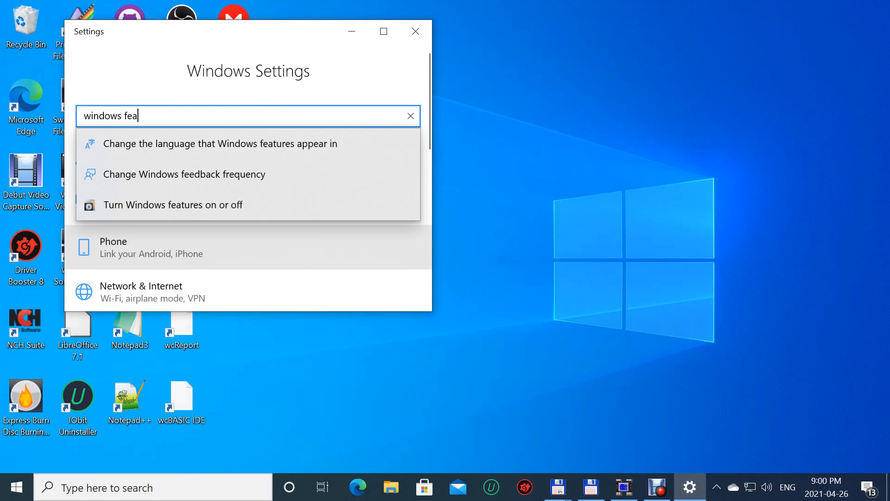
pyautogui.write('tures')
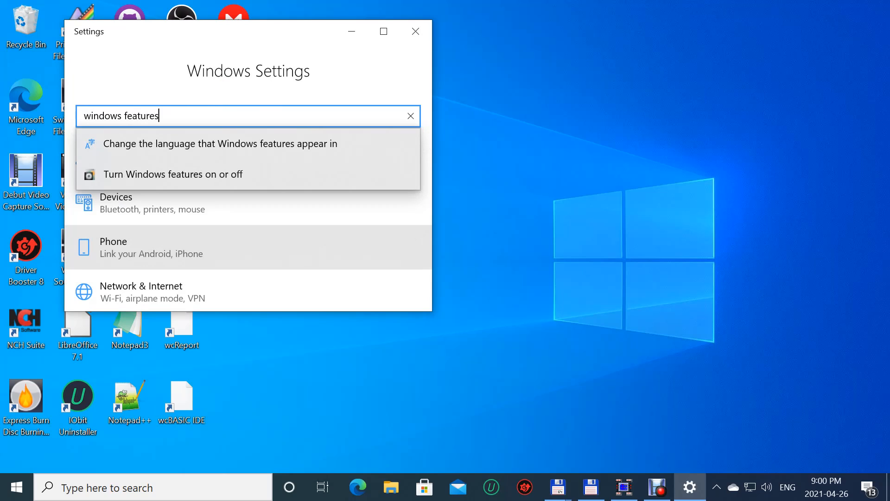
pyautogui.press('Return')
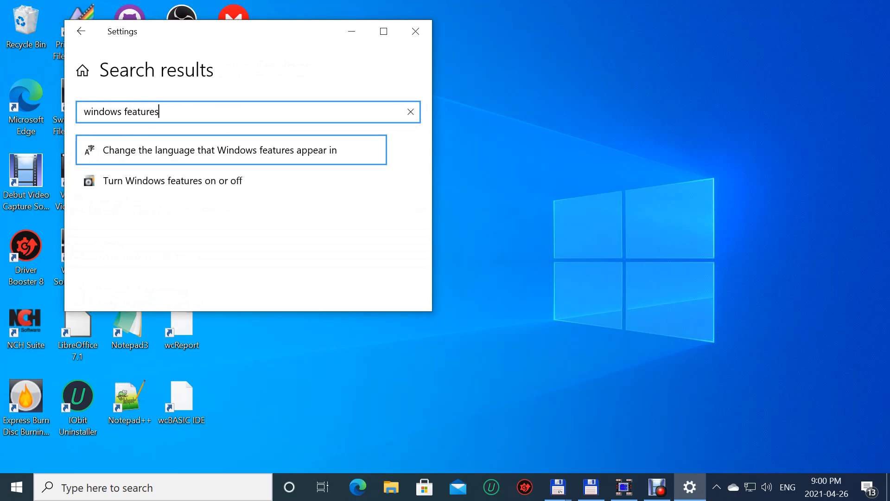
pyautogui.press('Down')
pyautogui.press('Return')
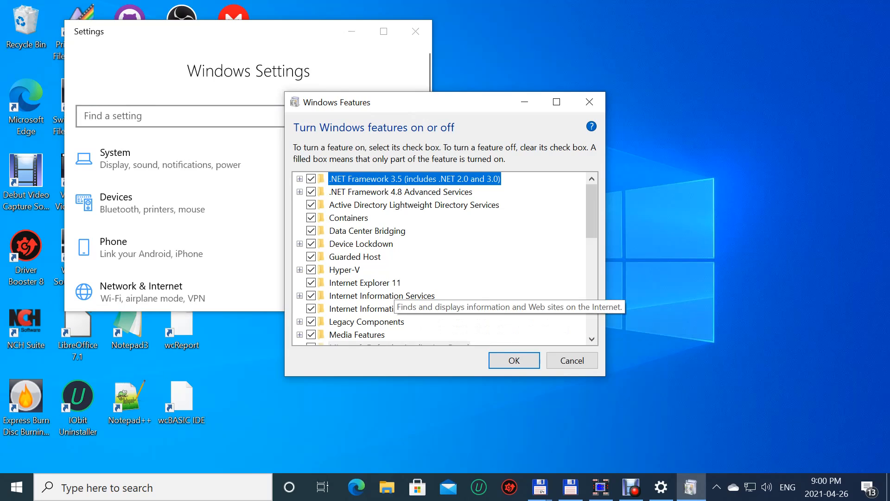
# - Inspect the components of SMB 1.0/CIFS File Sharing Support and the SMB Direct entry in the Windows features list
pyautogui.scroll(-2, 371, 248)
pyautogui.scroll(-2, 371, 251)
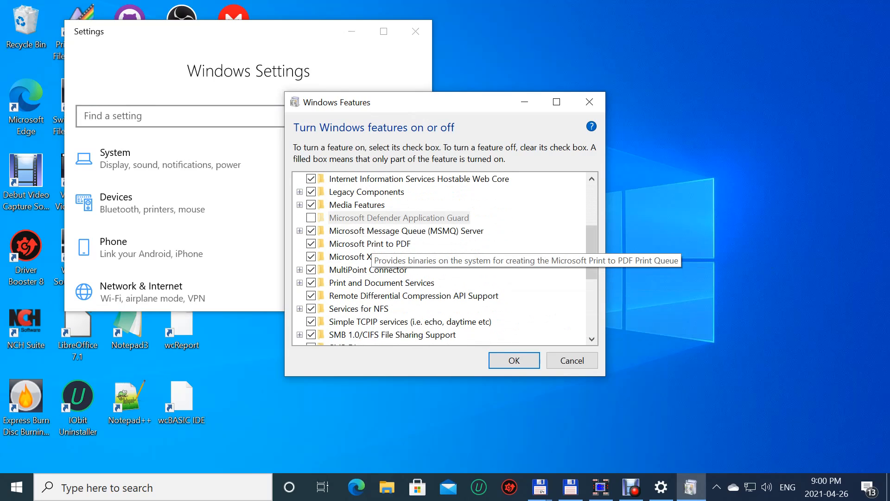
pyautogui.scroll(-1, 371, 253)
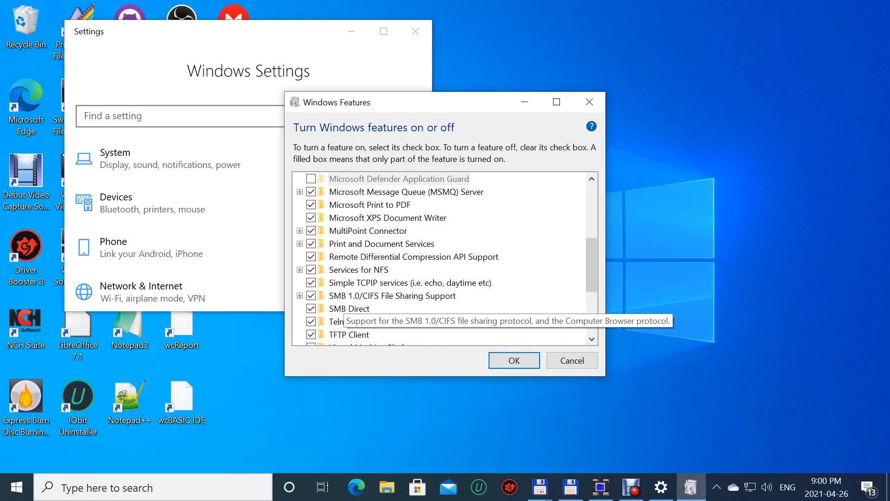
pyautogui.click(299, 296)
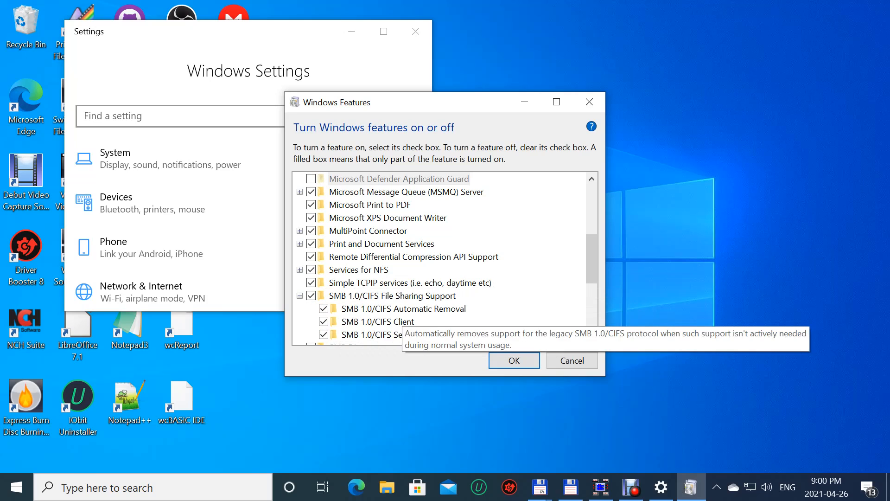
pyautogui.scroll(-1, 380, 320)
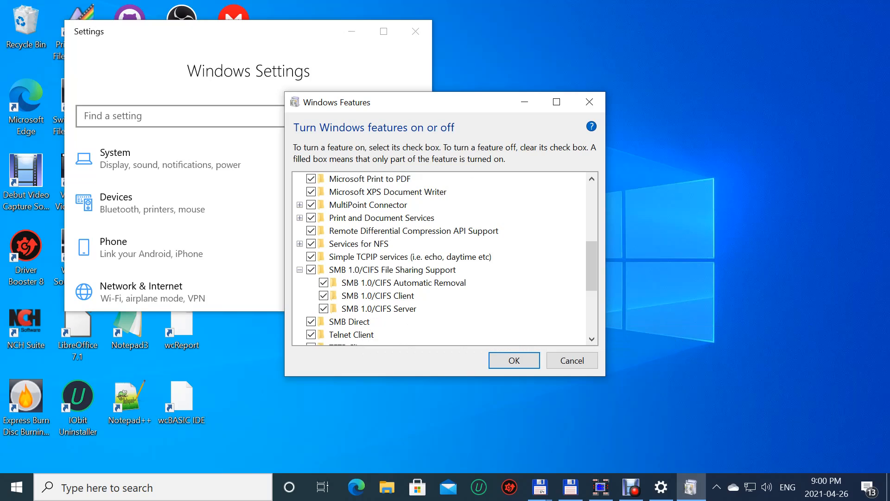
pyautogui.click(300, 270)
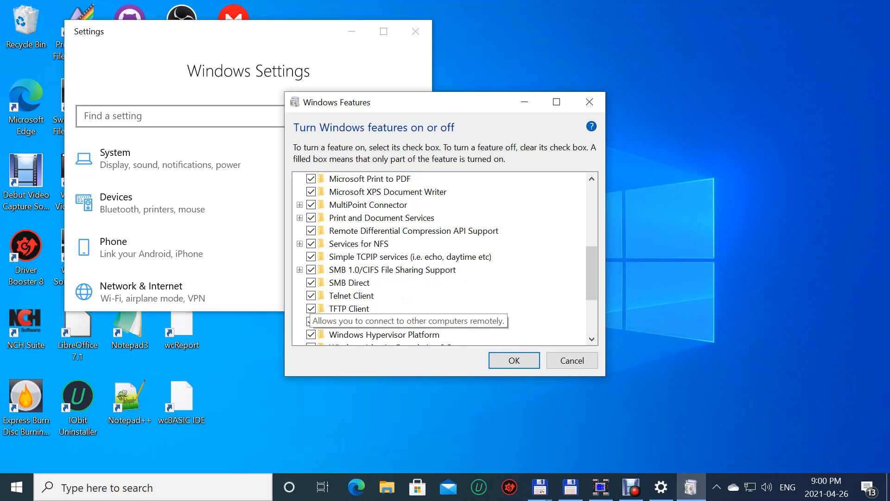
pyautogui.click(312, 283)
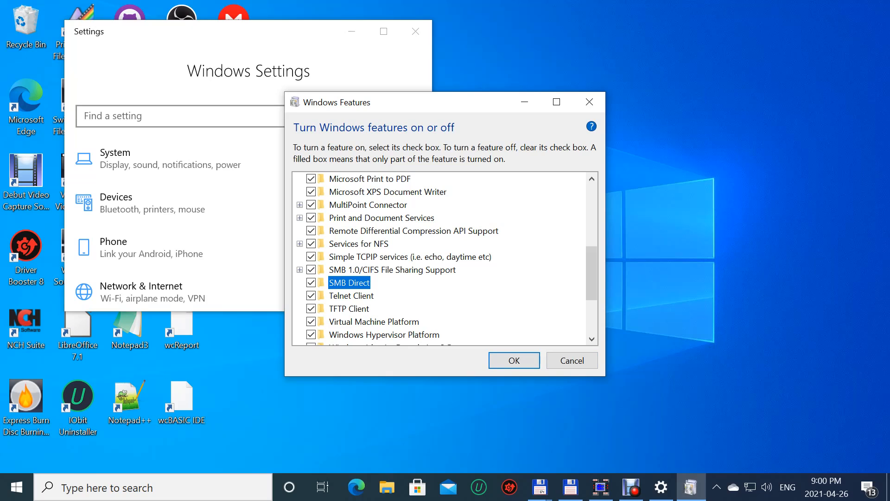
# - Look through the whole Windows features list, from .NET Framework 3.5 down to Work Folders Client
pyautogui.scroll(3, 445, 257)
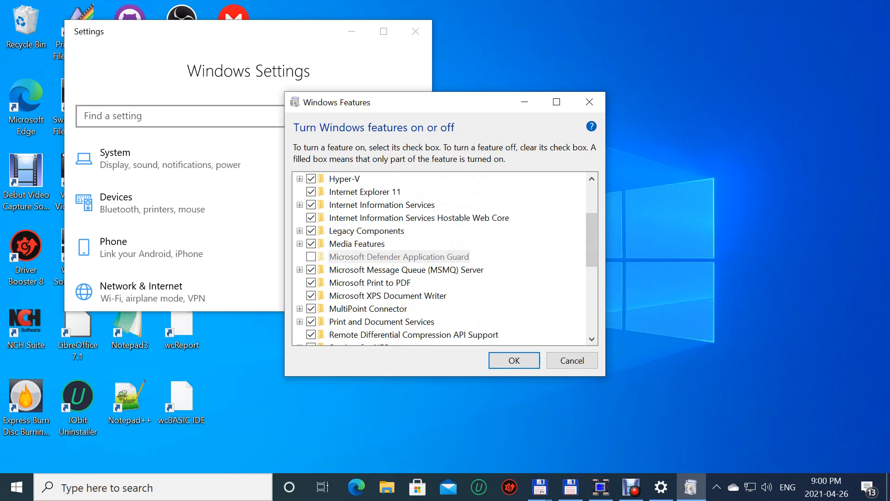
pyautogui.scroll(2, 446, 257)
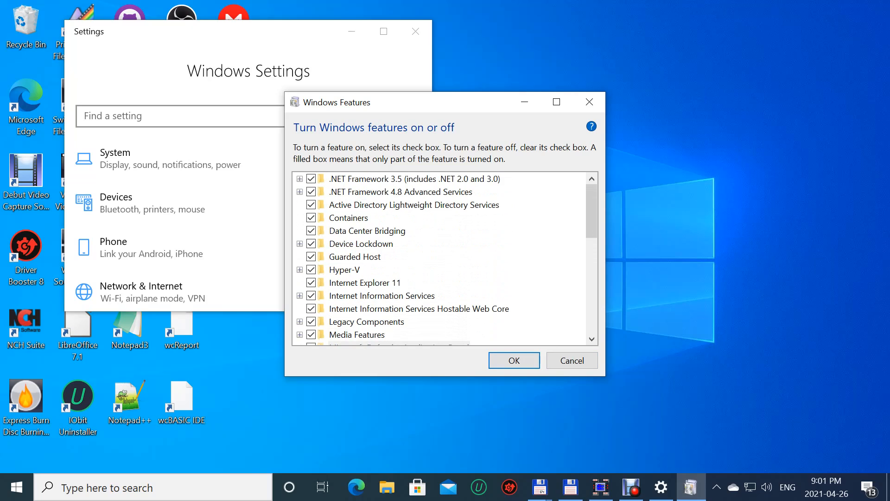
pyautogui.scroll(-5, 445, 258)
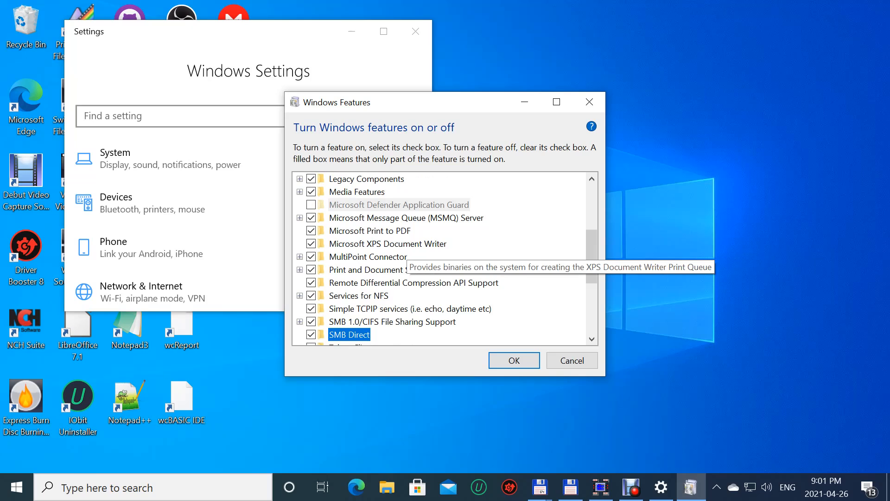
pyautogui.scroll(-1, 445, 258)
pyautogui.scroll(-1, 404, 259)
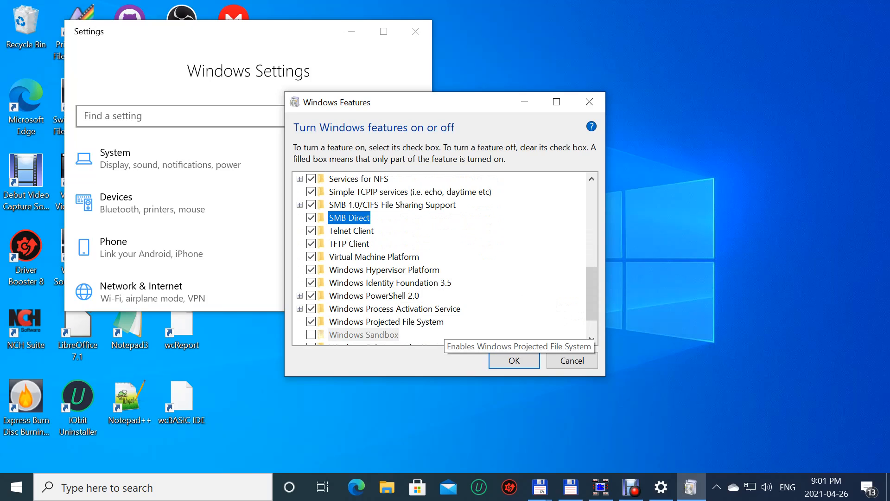
pyautogui.scroll(-1, 441, 259)
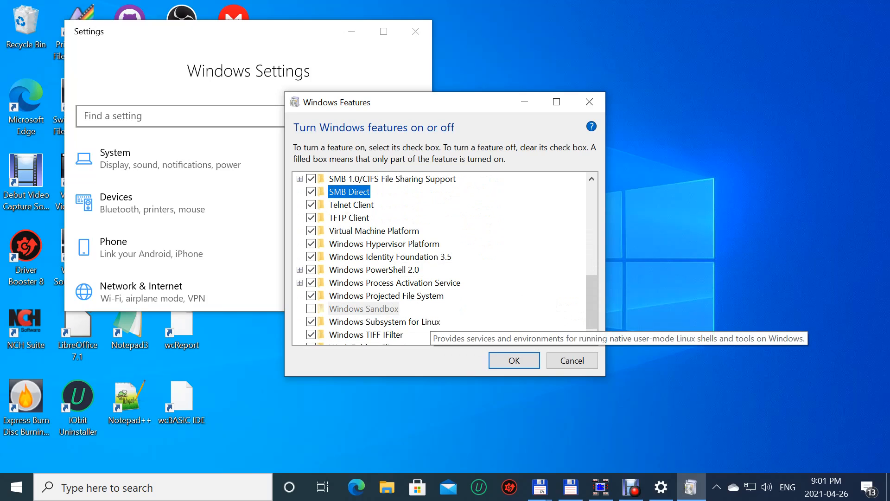
pyautogui.scroll(-1, 432, 325)
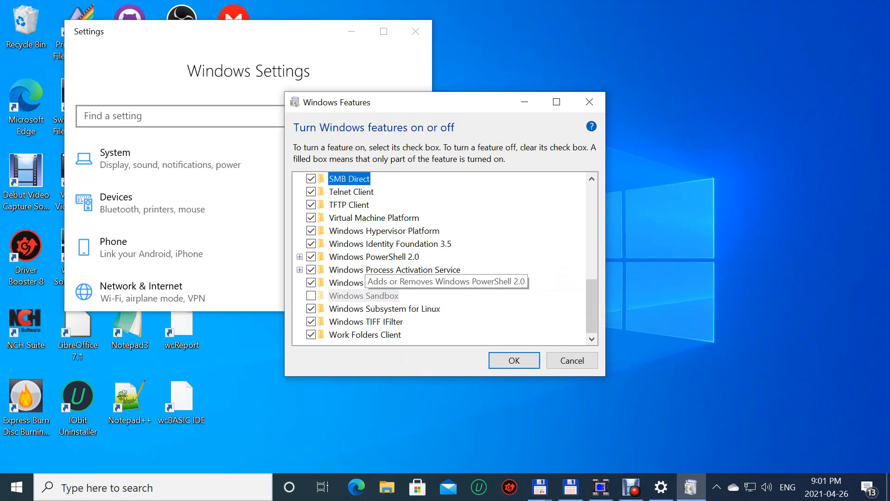
pyautogui.scroll(1, 366, 260)
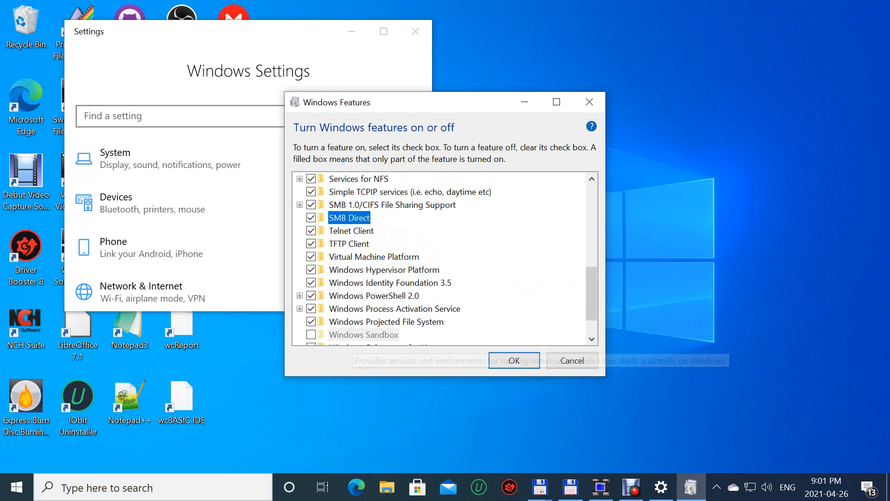
# - Close the Windows Features dialog and Windows Settings, and start the 64-bit Total Commander past its shareware notice
pyautogui.click(514, 360)
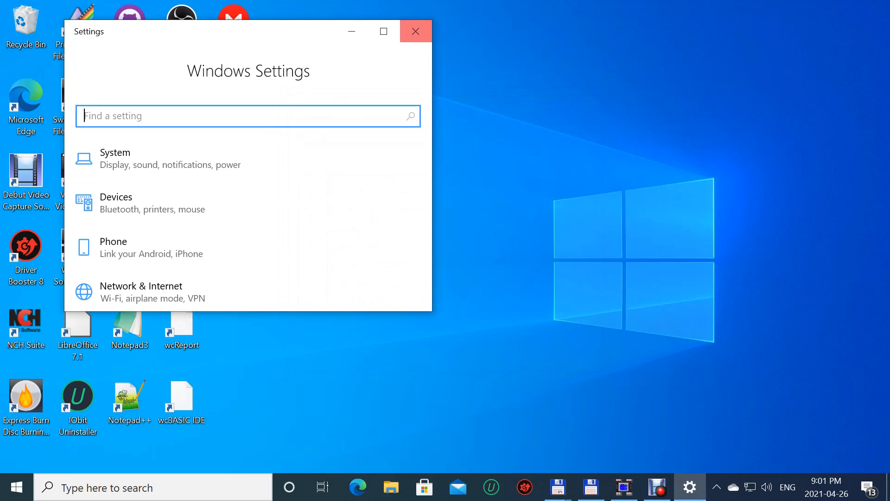
pyautogui.click(415, 31)
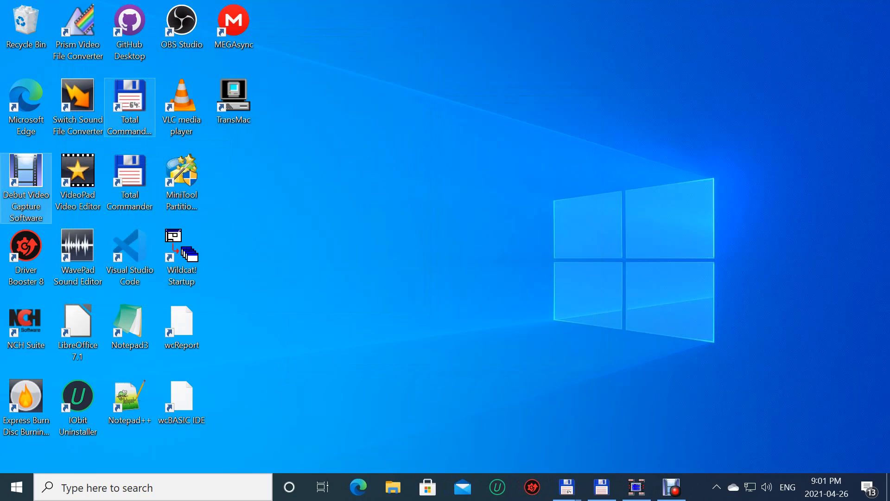
pyautogui.click(124, 130)
pyautogui.press('Return')
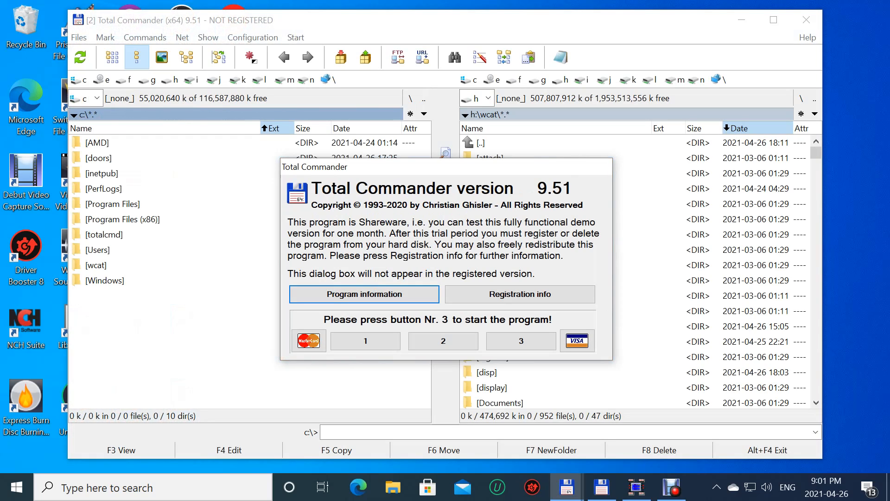
pyautogui.press('3')
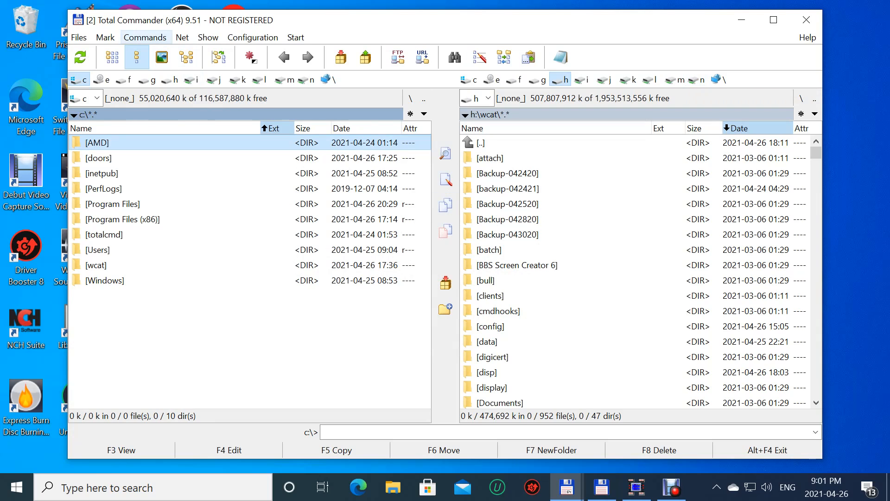
# - Disconnect the network drives listed from wcat-2 (J:) through wcat-3 (N:), leaving only wcat (I:) connected
pyautogui.click(182, 37)
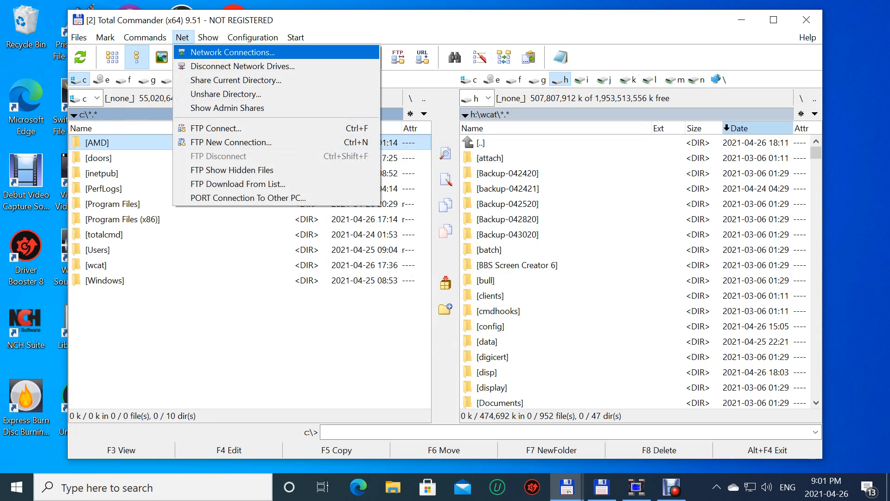
pyautogui.click(242, 66)
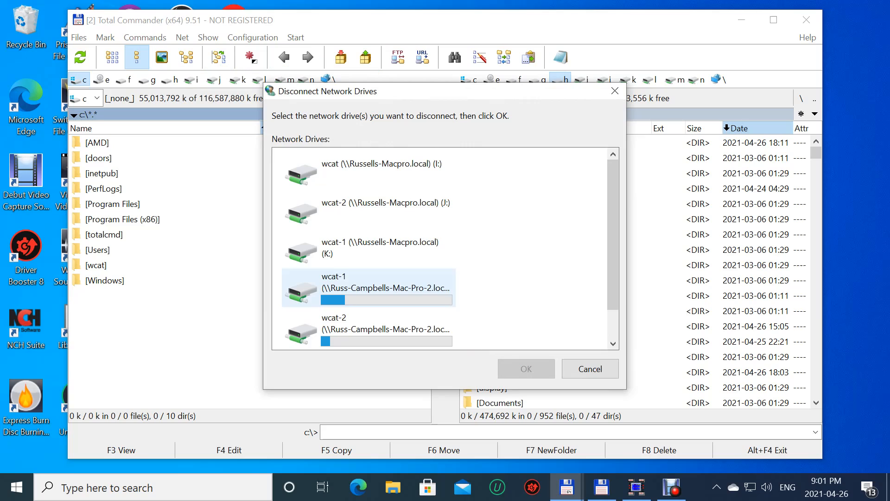
pyautogui.scroll(-1, 384, 324)
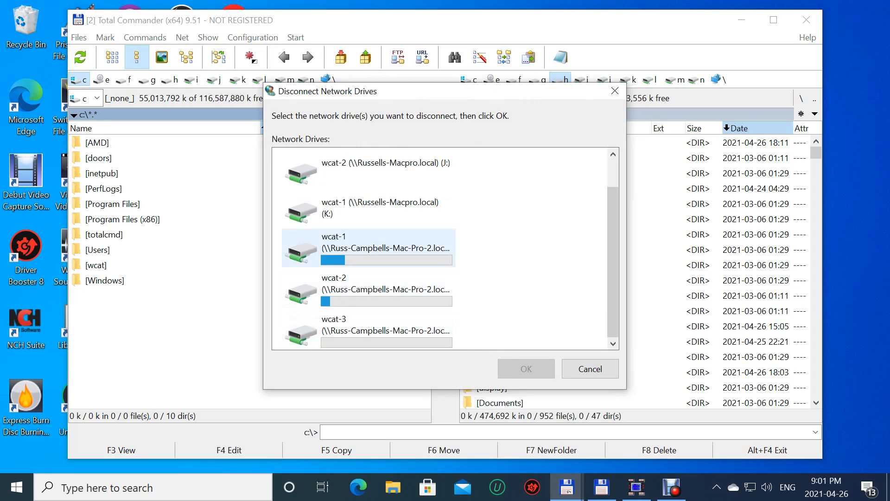
pyautogui.click(376, 169)
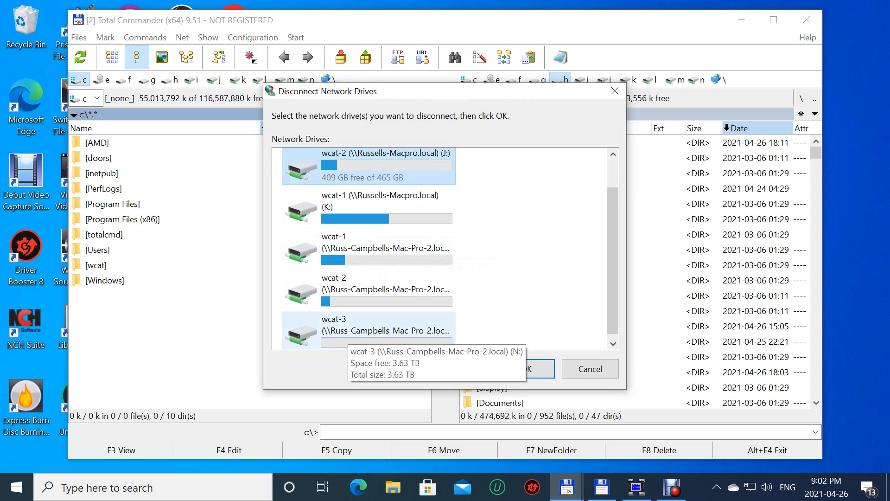
pyautogui.keyDown('shift'); pyautogui.click(347, 332); pyautogui.keyUp('shift')
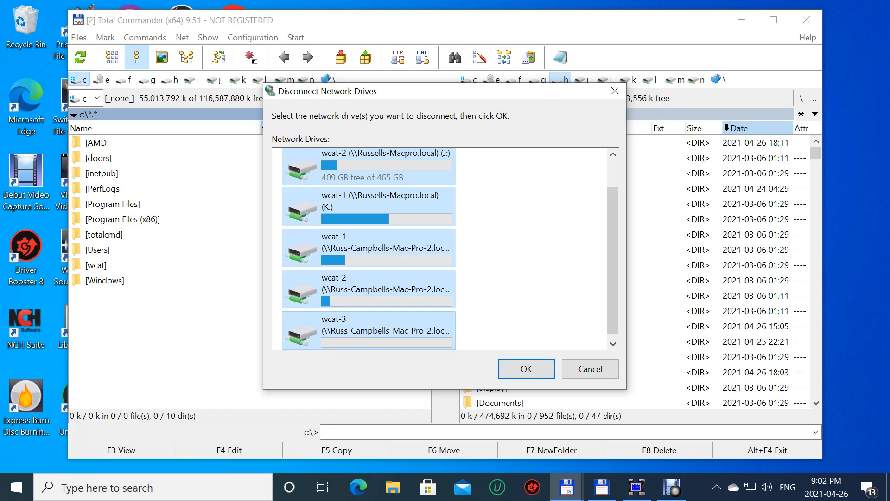
pyautogui.press('Return')
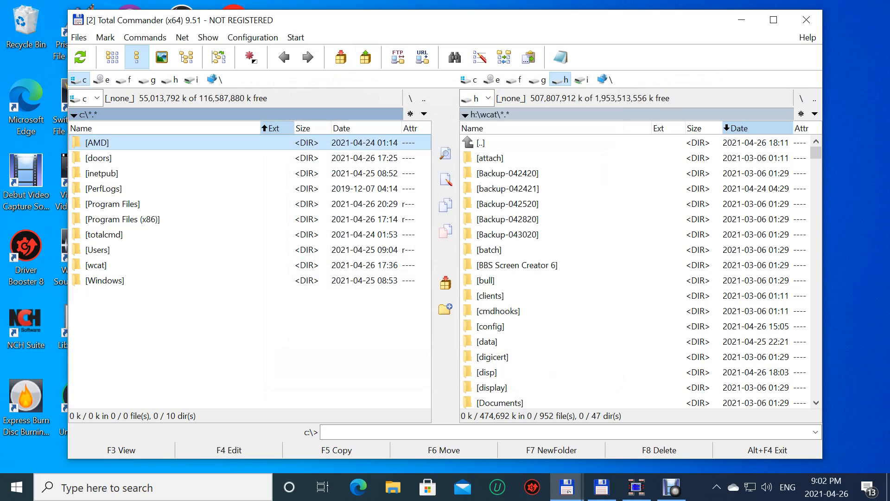
# - Show drive I: in the second file pane and try to disconnect the wcat network drive (I:) despite its open files
pyautogui.click(583, 80)
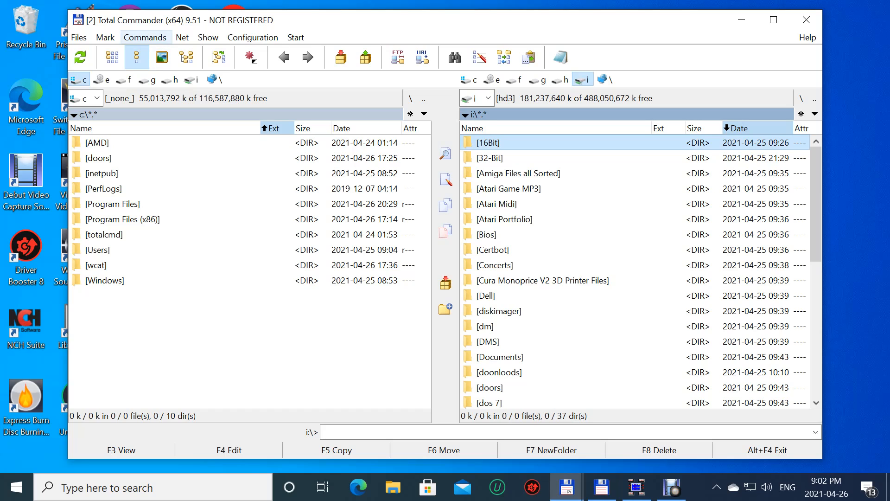
pyautogui.click(182, 37)
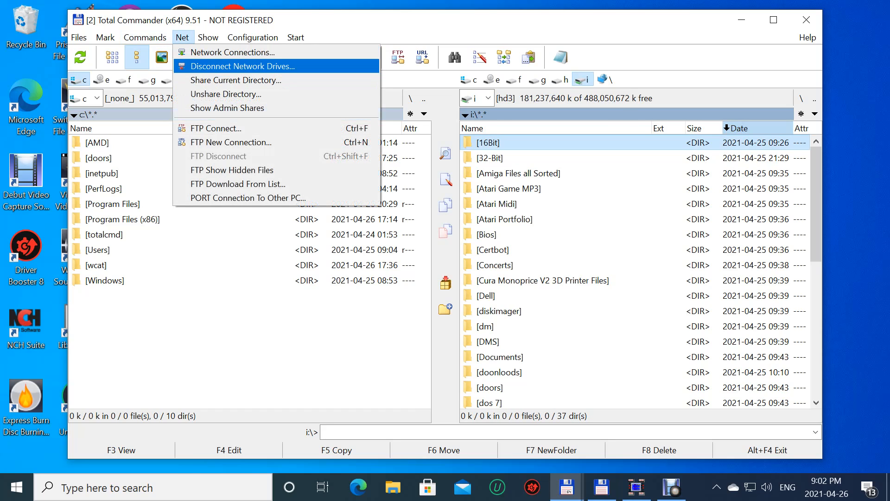
pyautogui.click(243, 66)
pyautogui.click(369, 171)
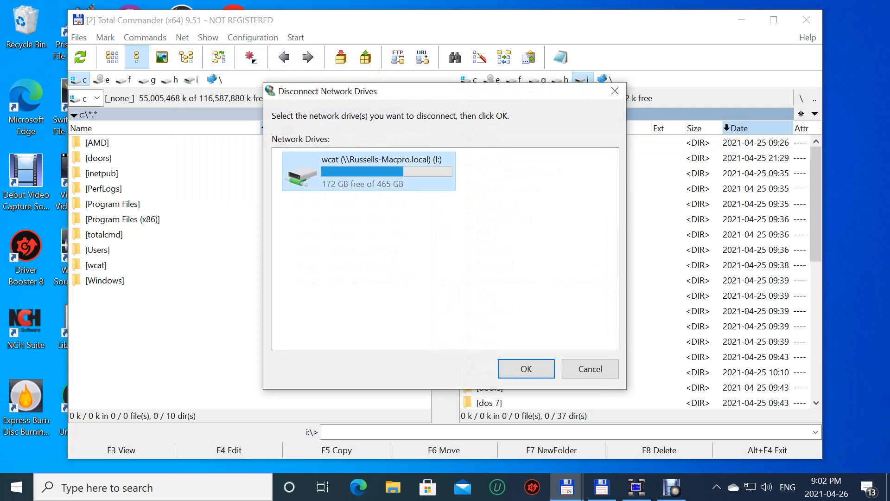
pyautogui.press('Return')
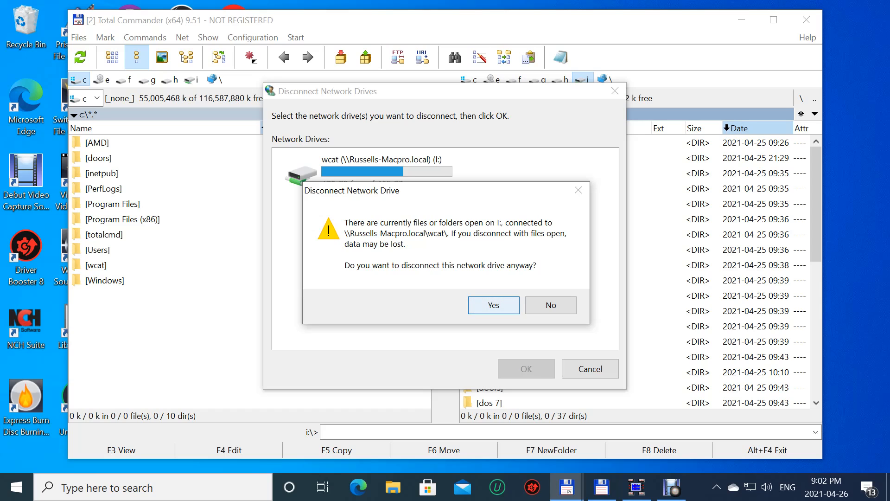
pyautogui.click(494, 305)
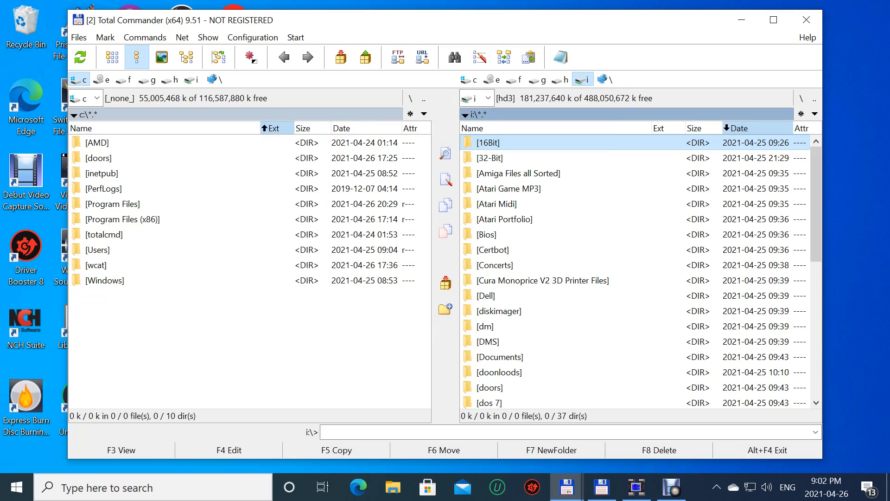
# - Map network drive J: to the wcat-1 share on the Mac that hosts drive I:, connecting with different credentials
pyautogui.click(183, 37)
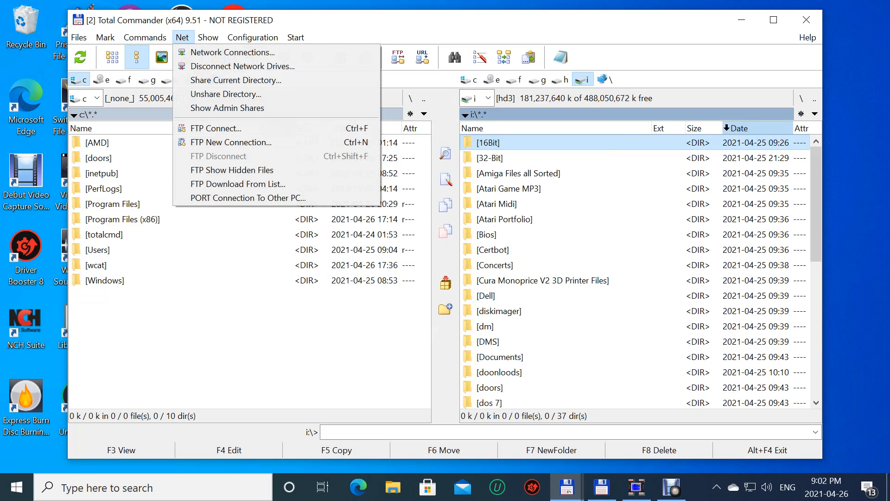
pyautogui.click(222, 52)
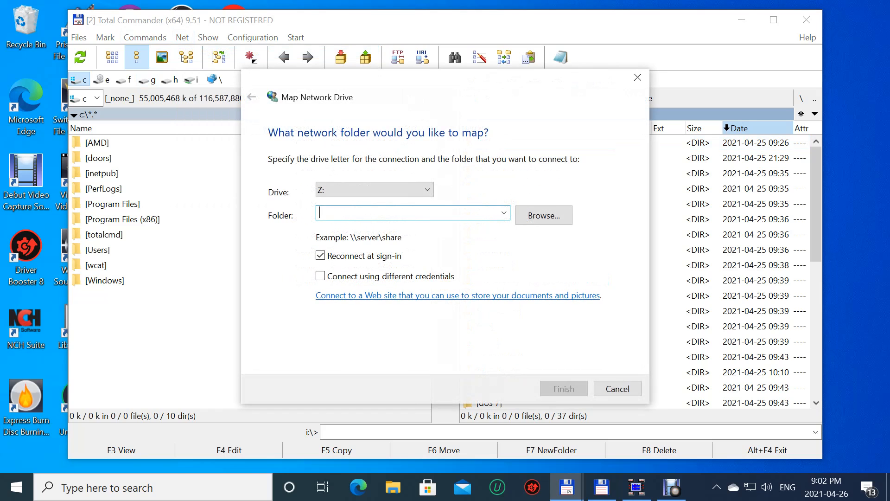
pyautogui.click(375, 190)
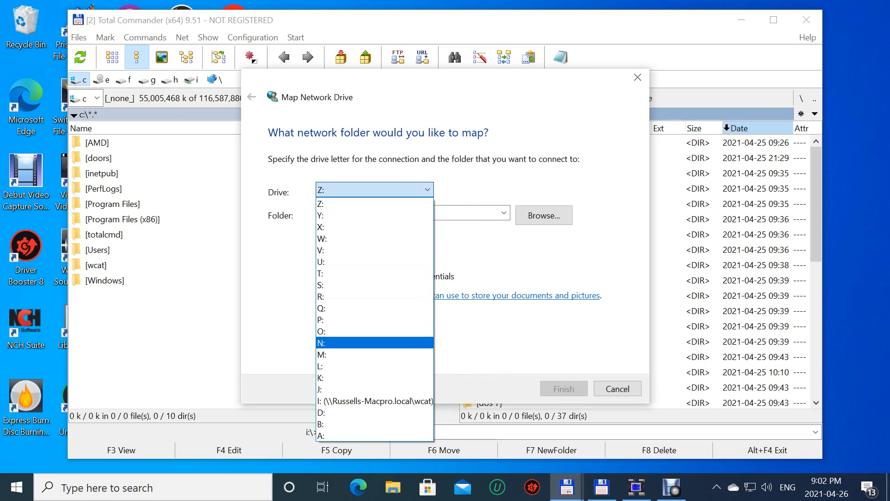
pyautogui.press('Down')
pyautogui.press('Return')
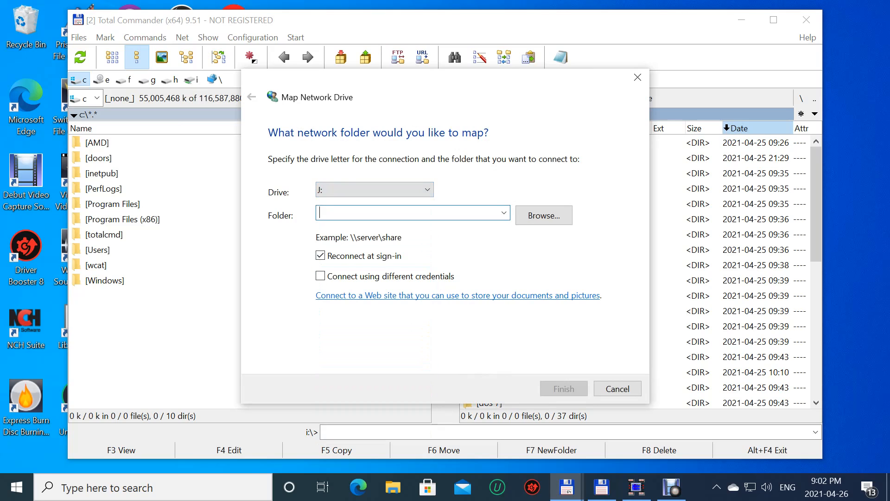
pyautogui.write('\\\\')
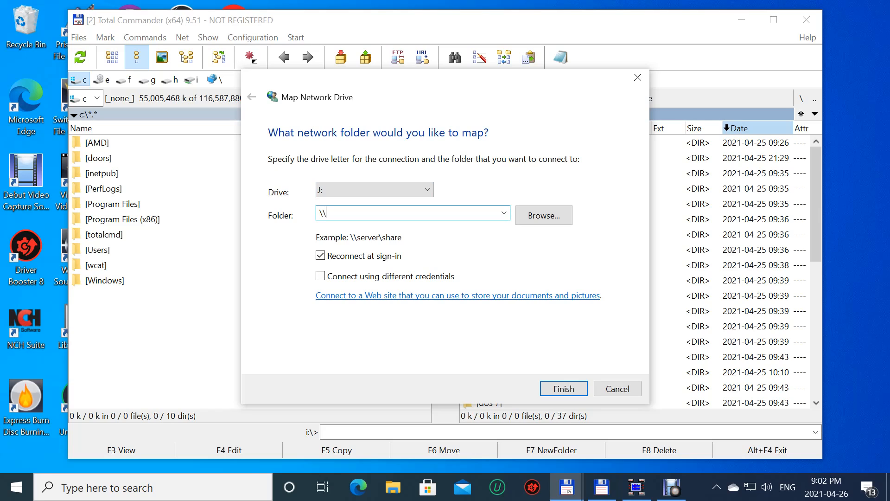
pyautogui.write('Russells-Macpro.local\\wcat')
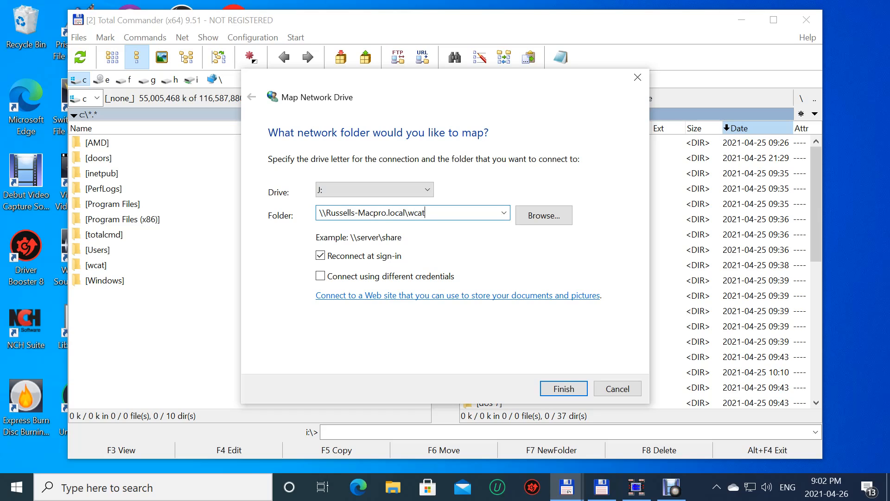
pyautogui.write('-1')
pyautogui.click(321, 276)
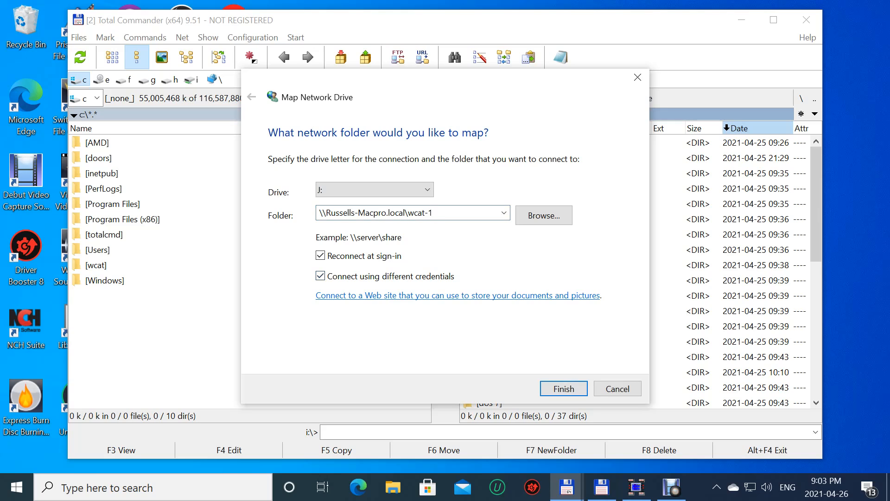
pyautogui.click(563, 389)
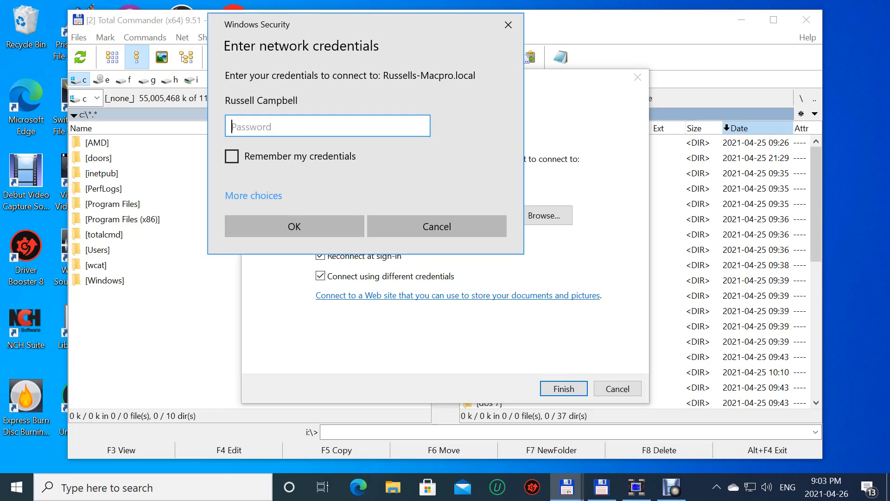
# - Enter the network account password, have the credentials remembered, and resubmit them when asked again to connect drive J:
pyautogui.write('••••••••••••••••••')
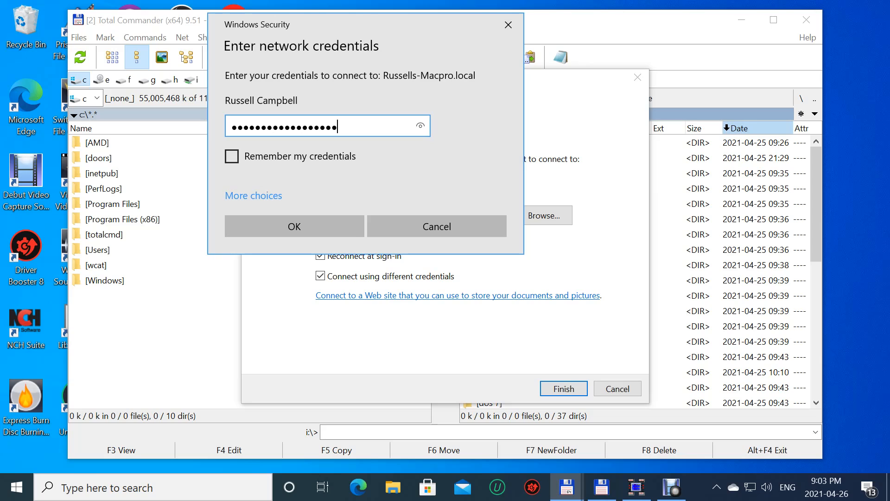
pyautogui.press('Tab')
pyautogui.press('space')
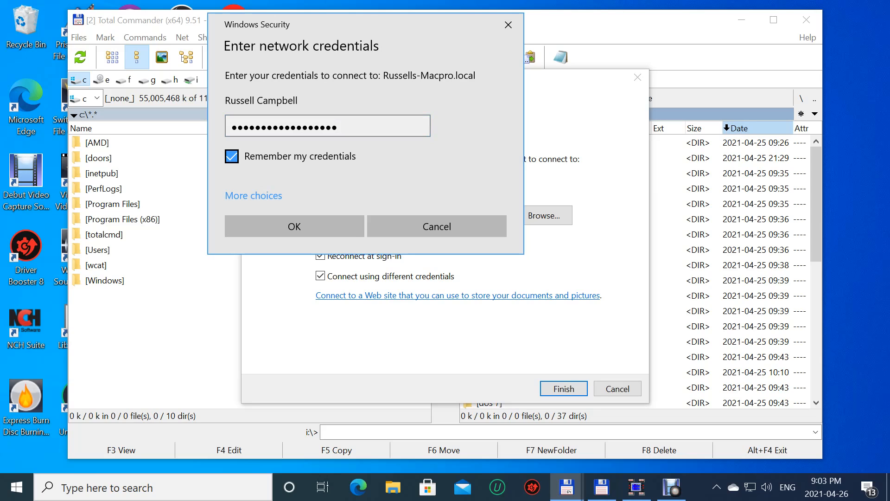
pyautogui.press('Return')
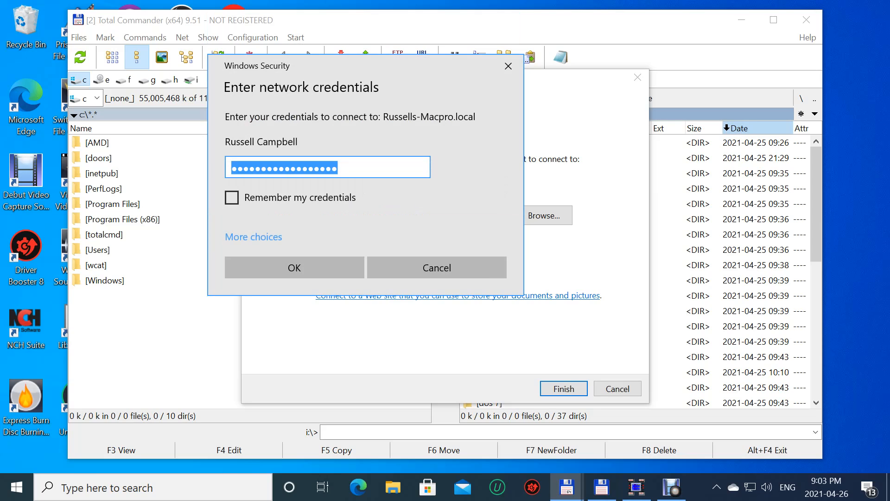
pyautogui.press('Tab')
pyautogui.press('space')
pyautogui.press('Return')
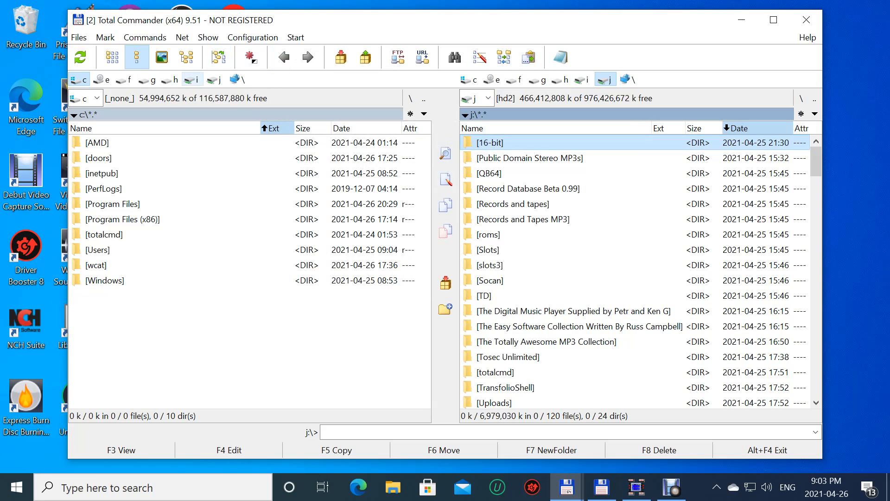
# - Map network drive K: to the wcat-3 share on the Mac that hosts drives I: and J:, connecting with different credentials
pyautogui.click(145, 38)
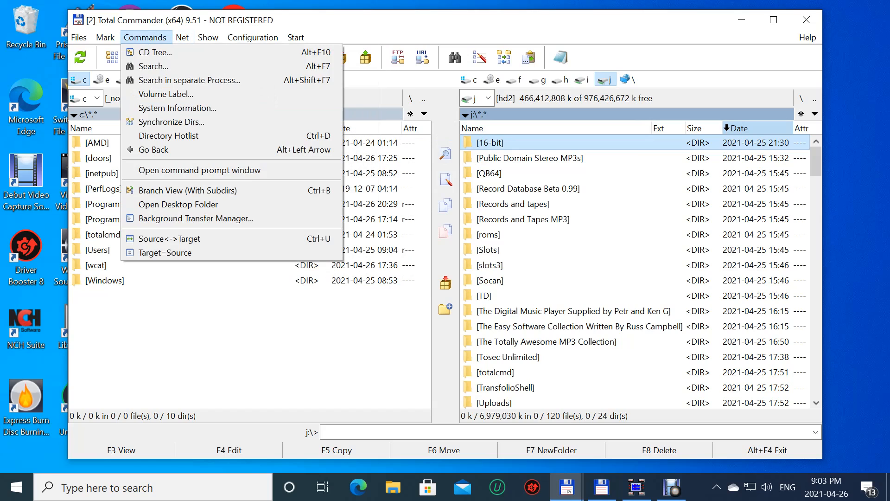
pyautogui.moveTo(183, 37)
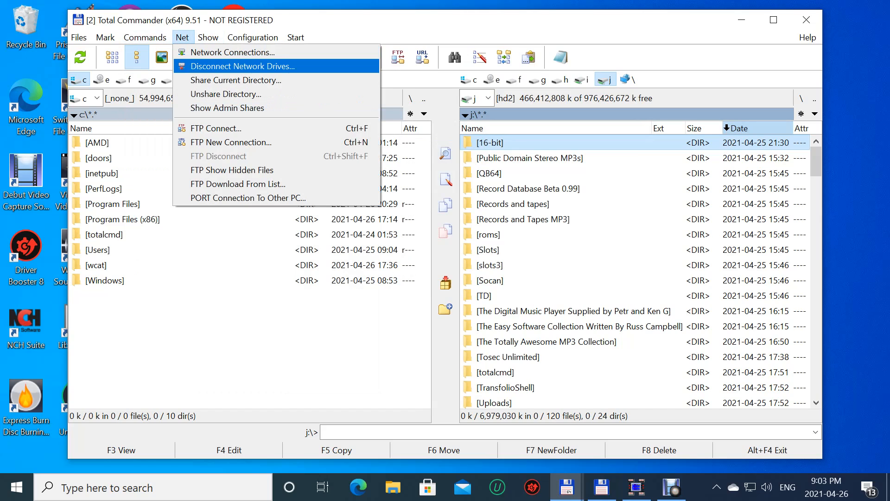
pyautogui.click(222, 52)
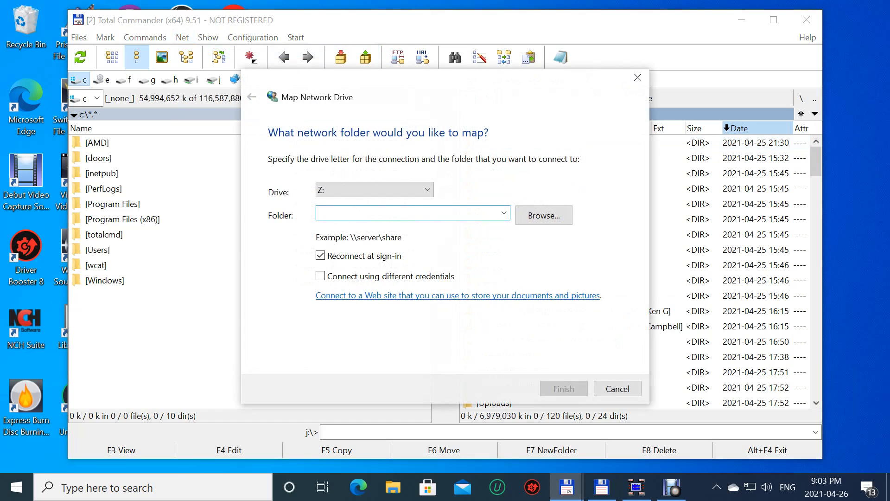
pyautogui.click(427, 190)
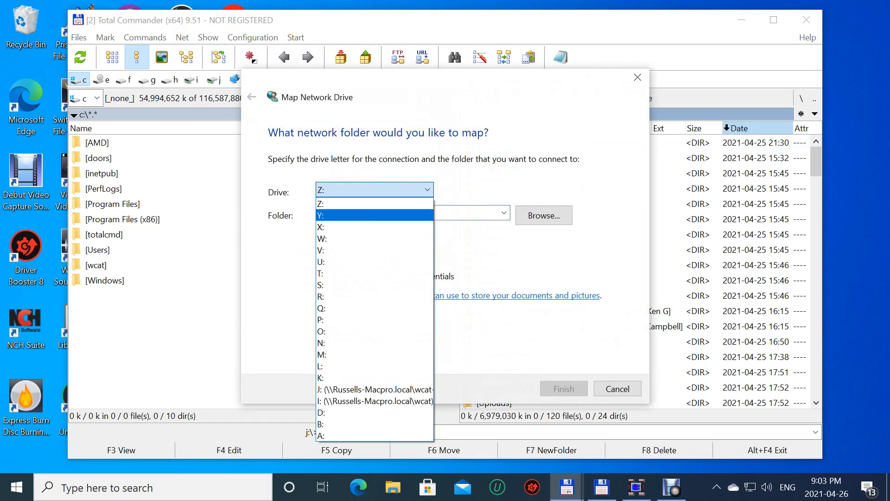
pyautogui.click(375, 378)
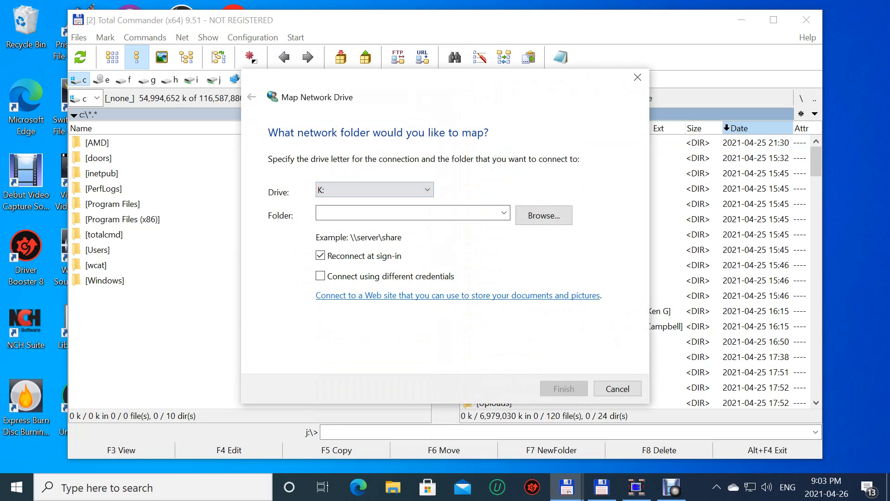
pyautogui.click(409, 213)
pyautogui.write('\\')
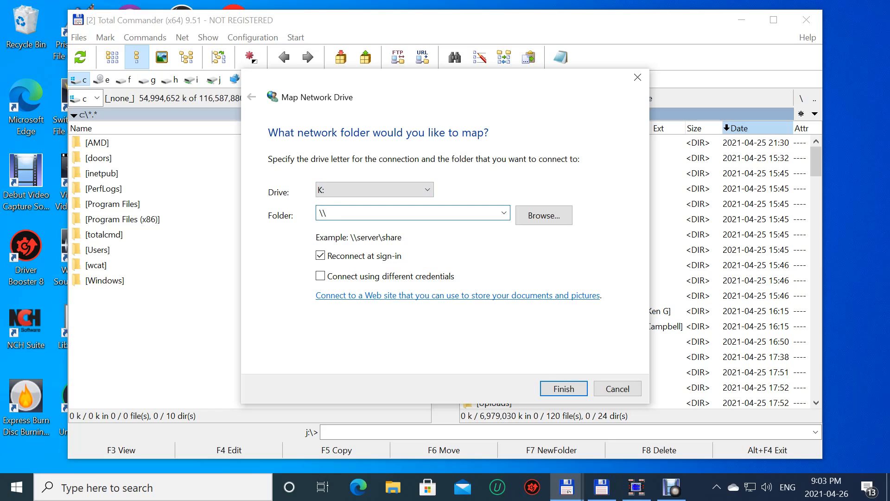
pyautogui.write('Russells-Macpro.local')
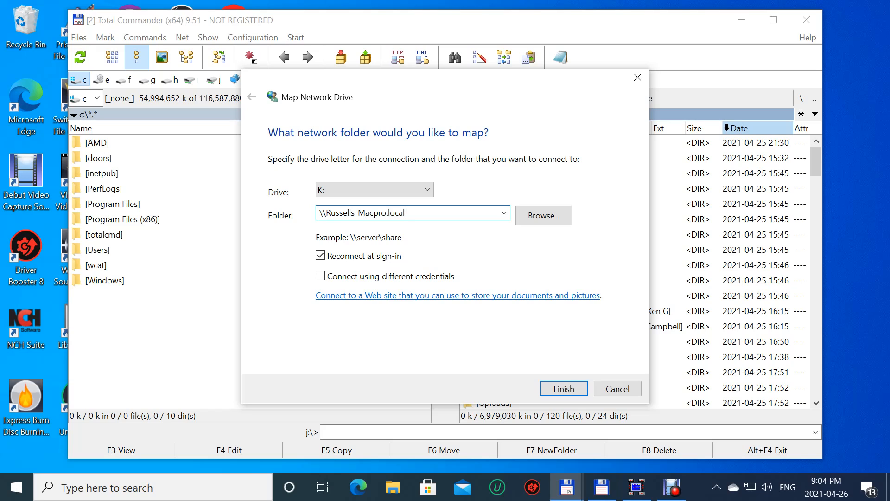
pyautogui.write('\\wcat')
pyautogui.write('-3')
pyautogui.click(320, 276)
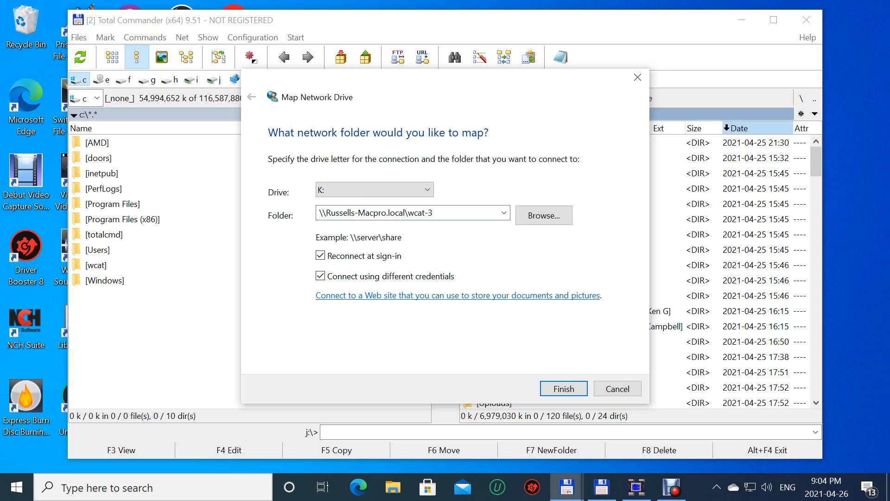
pyautogui.click(564, 388)
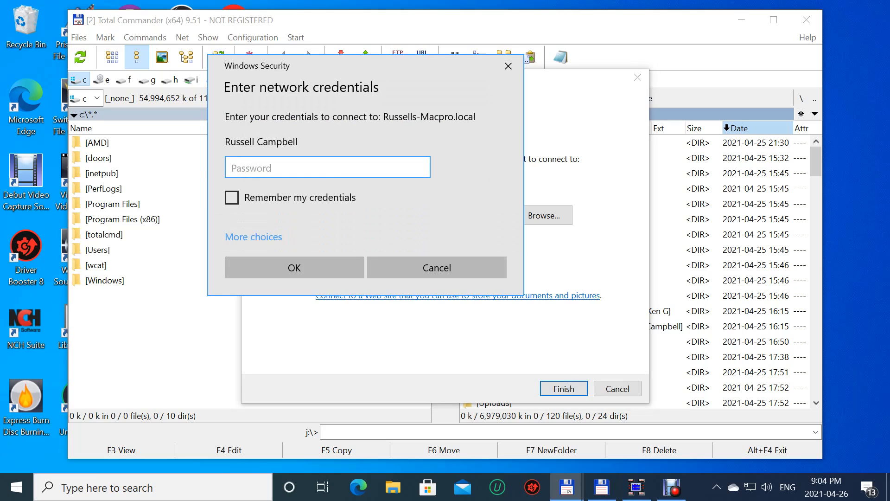
# - Try to connect drive K: to wcat-3 with the network account password and remembered credentials, and dismiss the network error
pyautogui.write('••••••••••••••••••')
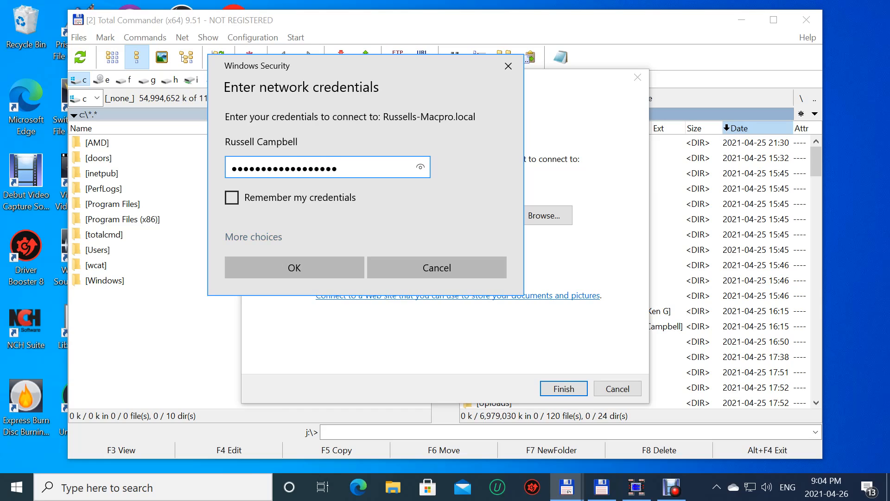
pyautogui.click(232, 197)
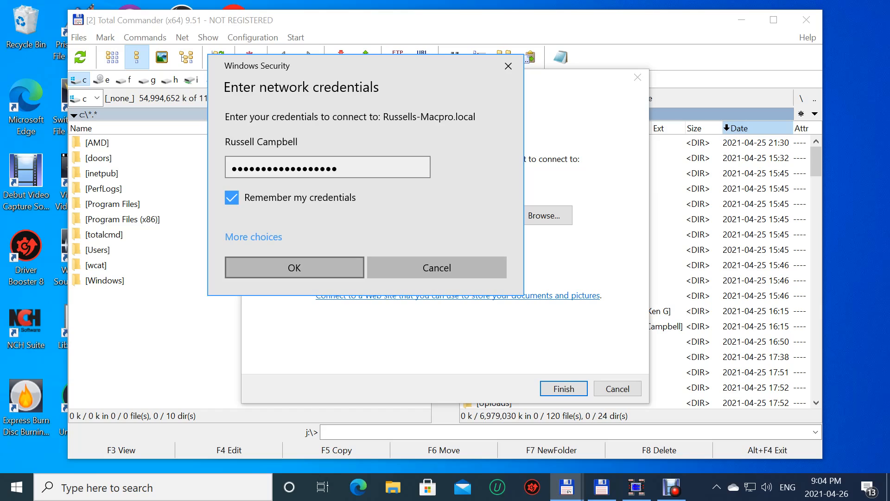
pyautogui.click(294, 267)
pyautogui.click(232, 198)
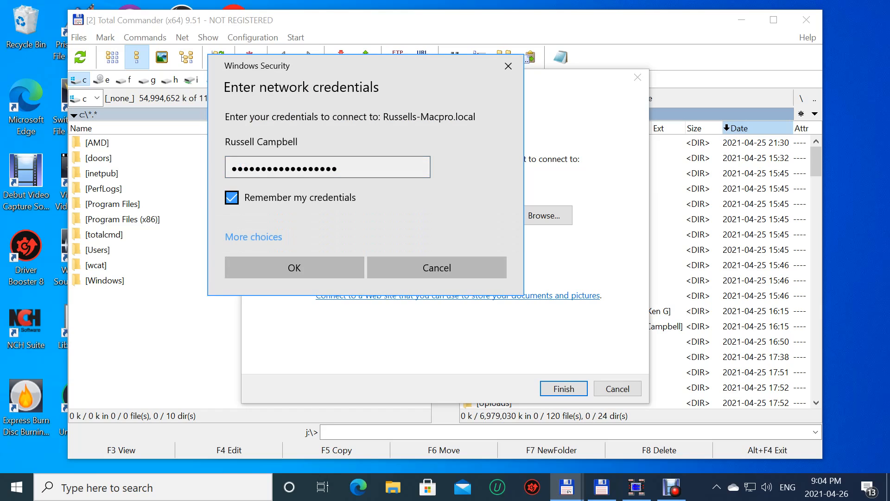
pyautogui.click(295, 268)
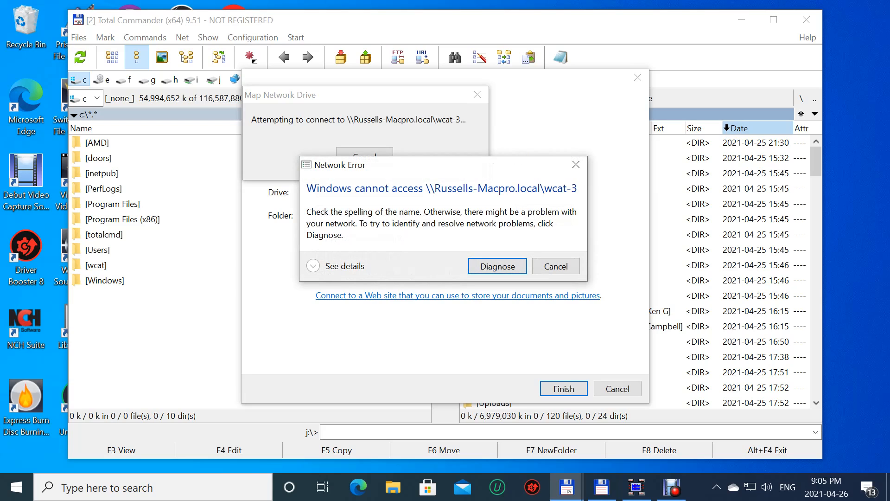
pyautogui.click(555, 266)
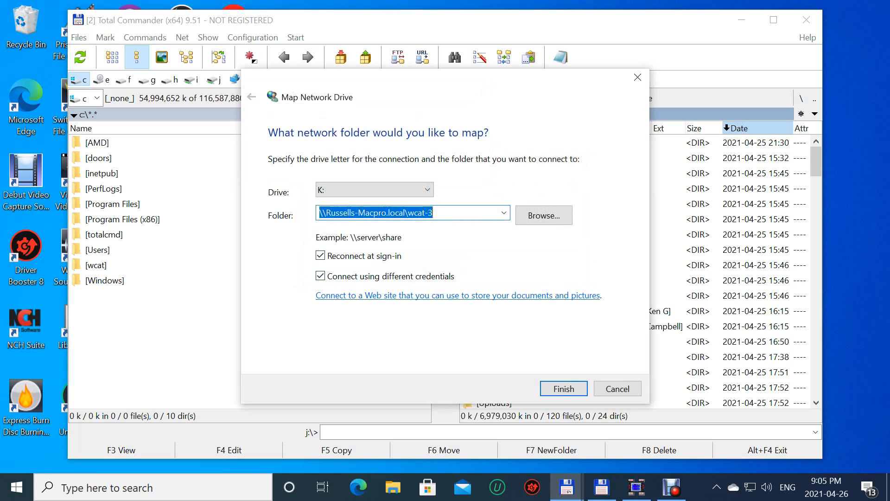
# - Change the share in drive K:'s folder path to wcat-2 and submit the mapping
pyautogui.click(450, 213)
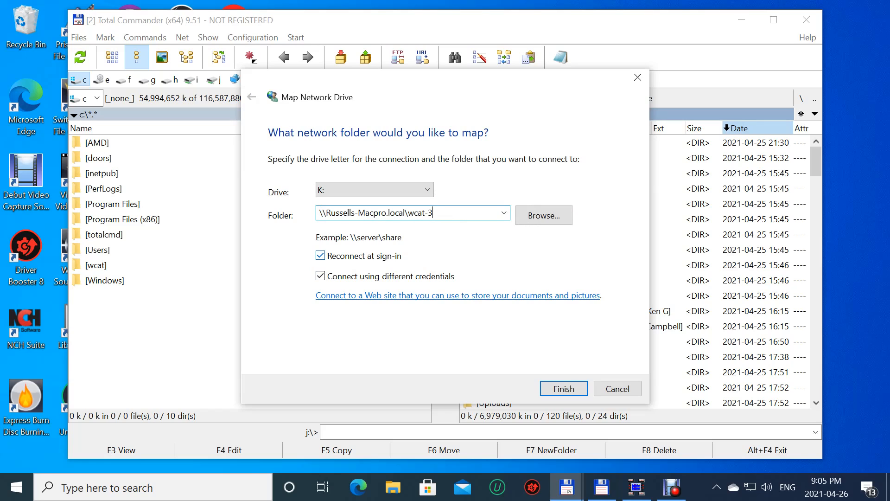
pyautogui.press('BackSpace')
pyautogui.write('2')
pyautogui.press('Return')
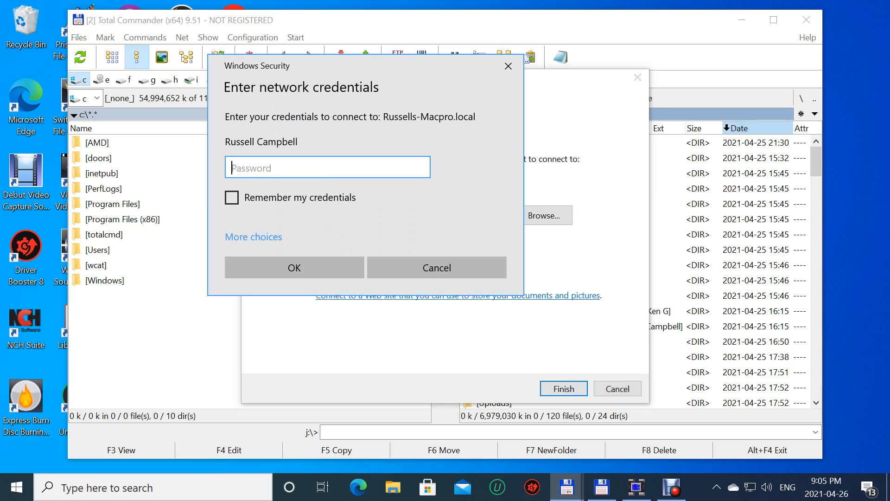
# - Enter the network account password for drive K:, have the credentials remembered, and resubmit them when asked again
pyautogui.write('•••••••••••••••••')
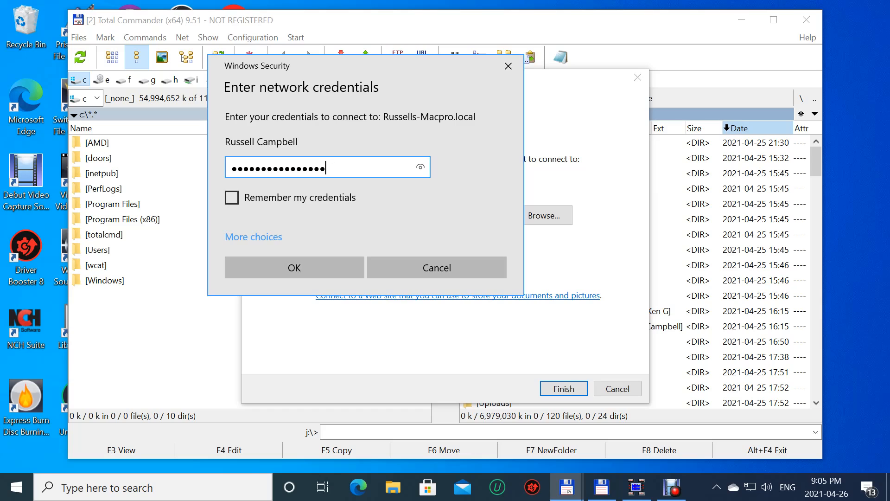
pyautogui.write('•')
pyautogui.click(232, 198)
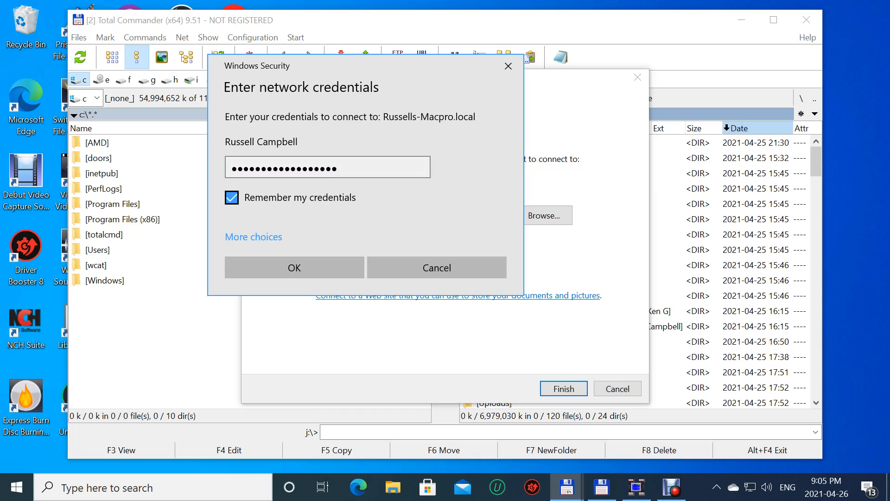
pyautogui.click(294, 268)
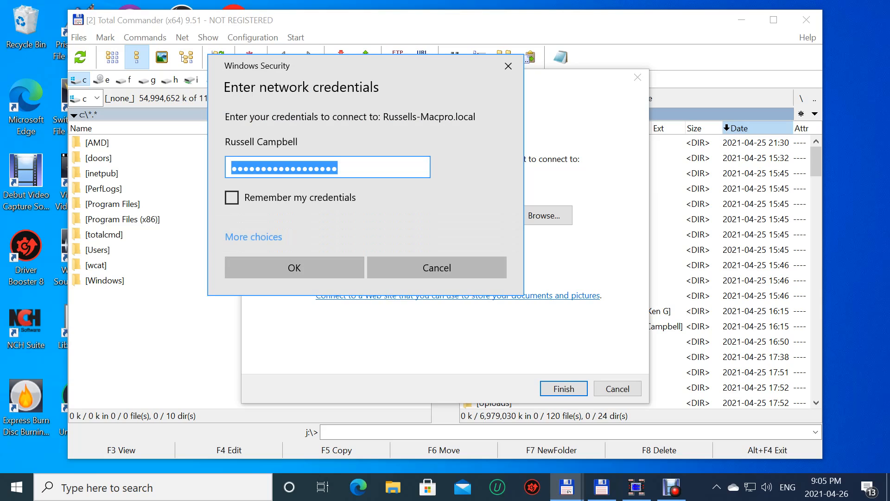
pyautogui.click(232, 198)
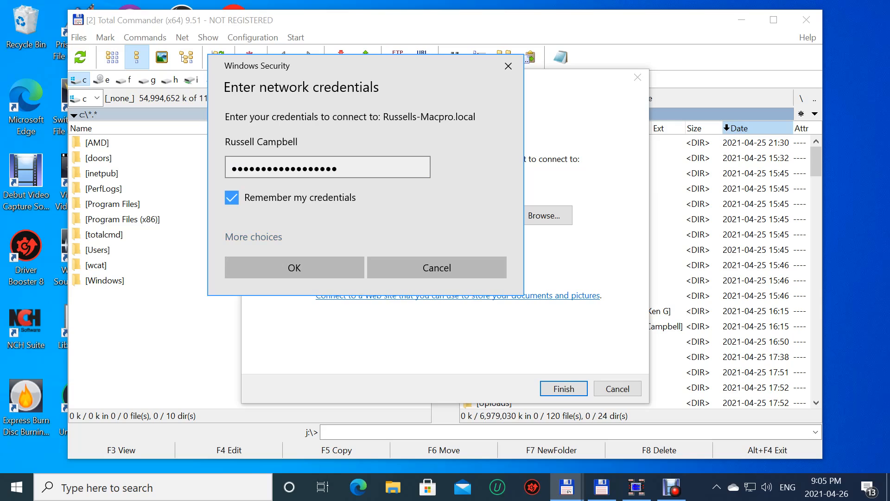
pyautogui.press('Return')
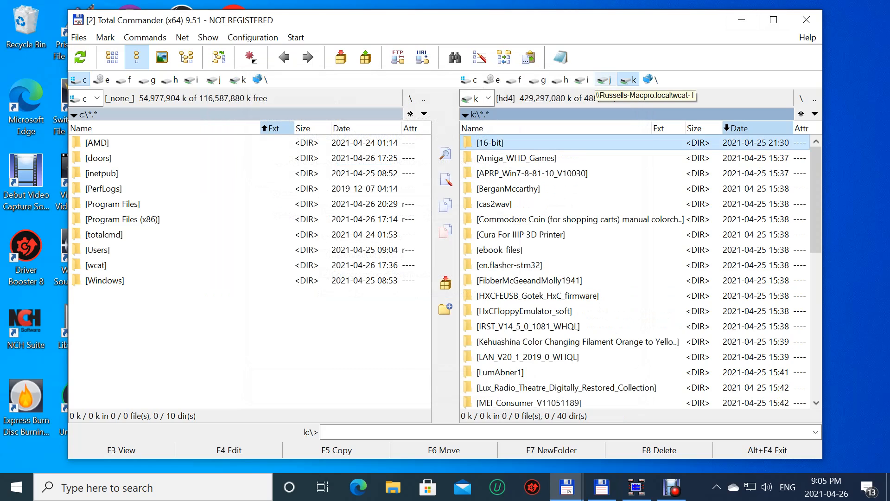
# - Check the contents of the mapped network drives I:, J: and K: in the second file pane
pyautogui.click(605, 80)
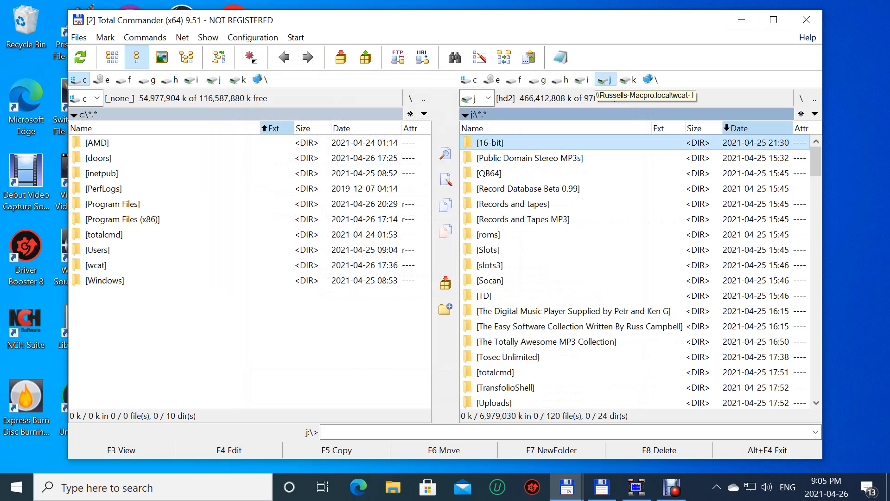
pyautogui.click(582, 79)
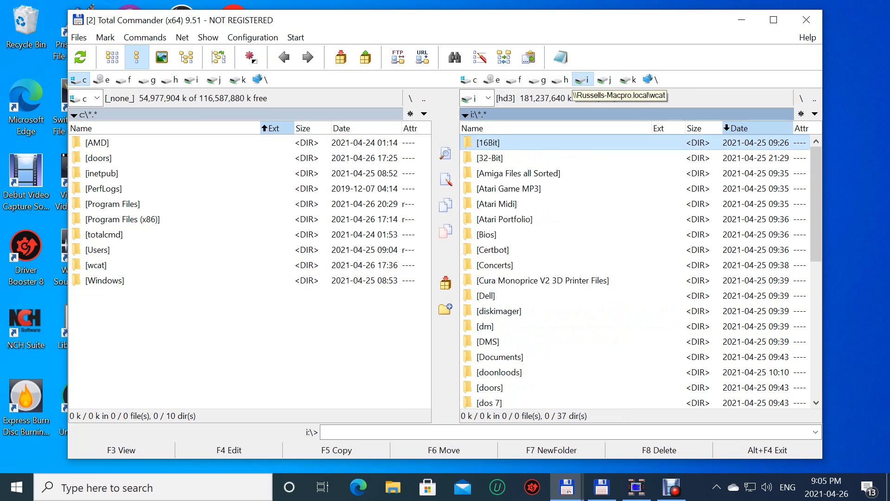
pyautogui.click(605, 80)
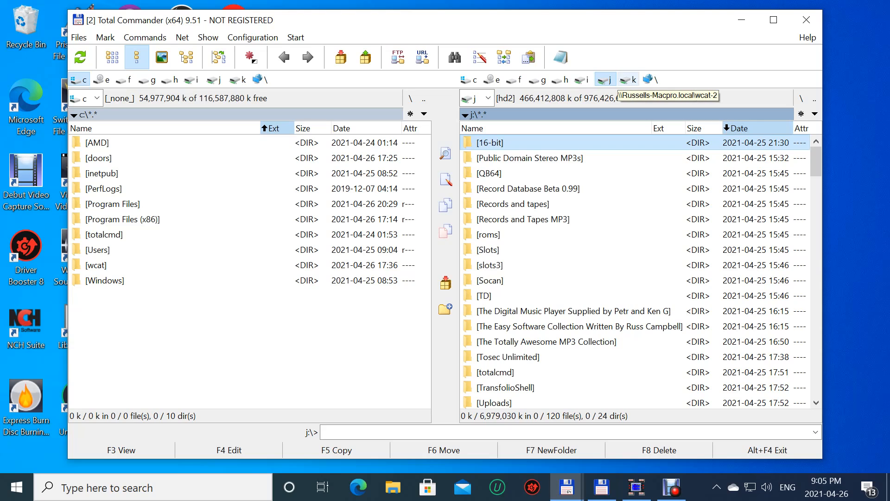
pyautogui.click(628, 80)
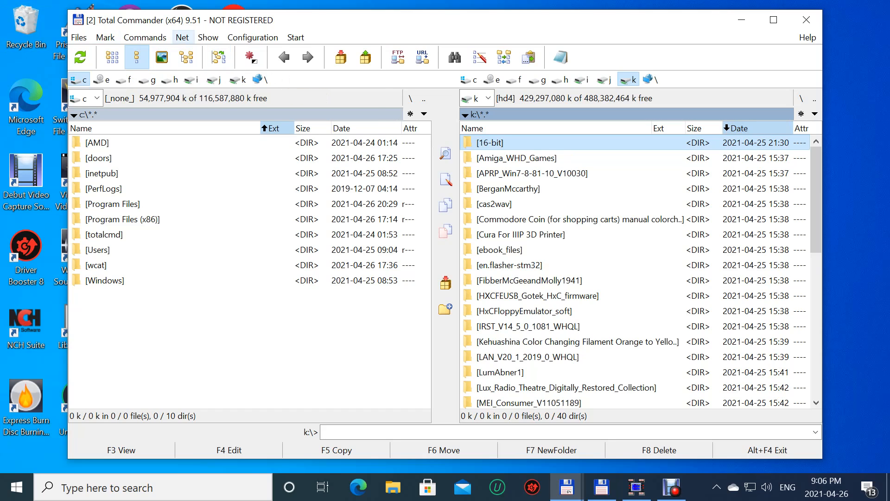
# - Map network drive L: to the wcat-1 share found by browsing the MACPRO-0428C4 computer on the network
pyautogui.click(183, 37)
pyautogui.click(233, 52)
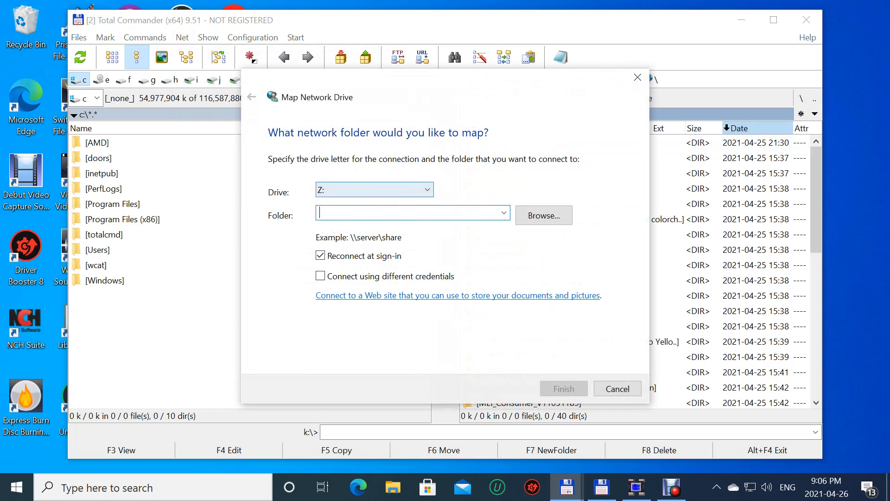
pyautogui.click(375, 190)
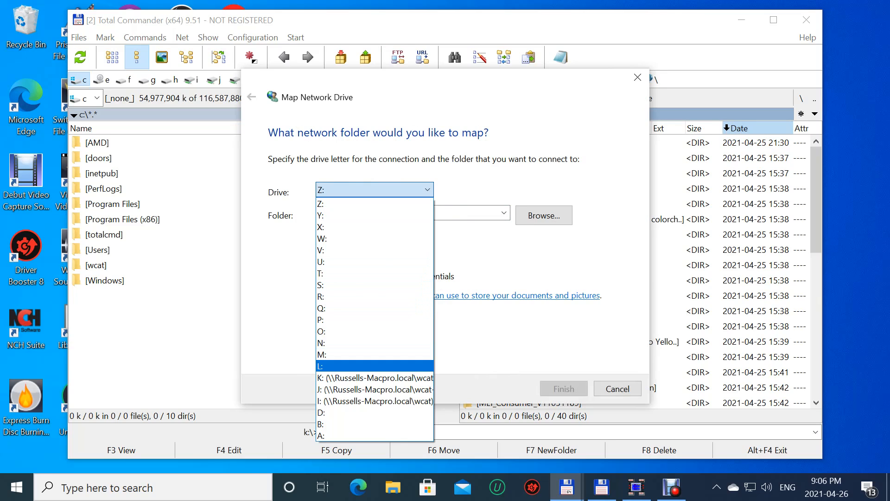
pyautogui.click(352, 366)
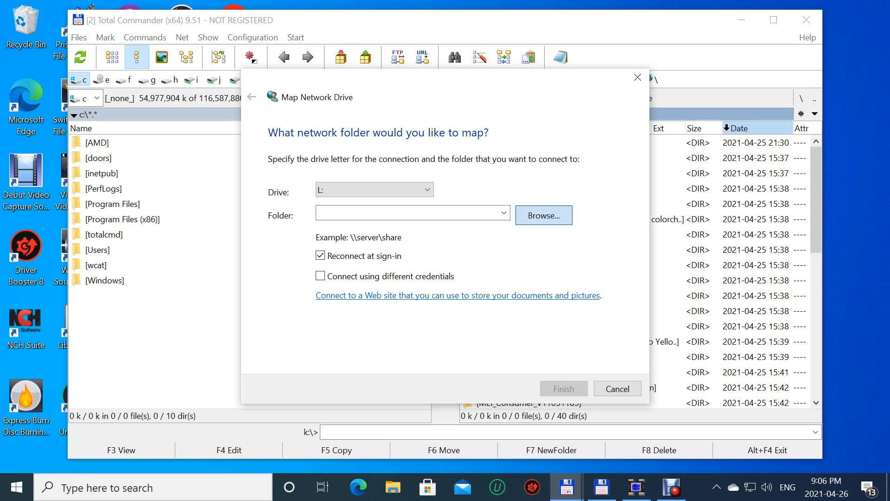
pyautogui.click(544, 216)
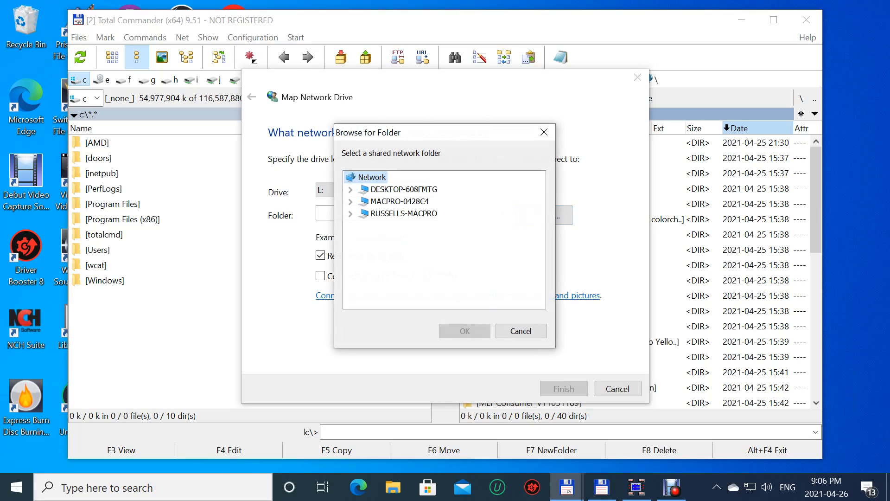
pyautogui.click(400, 201)
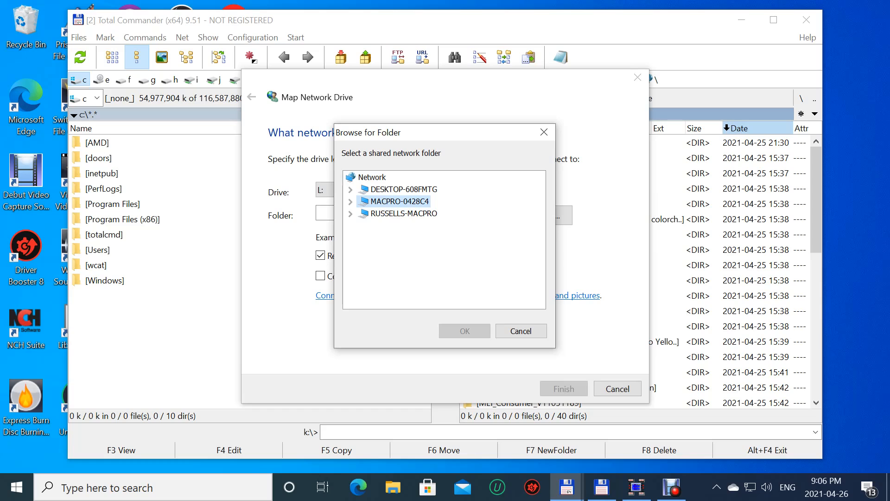
pyautogui.click(394, 212)
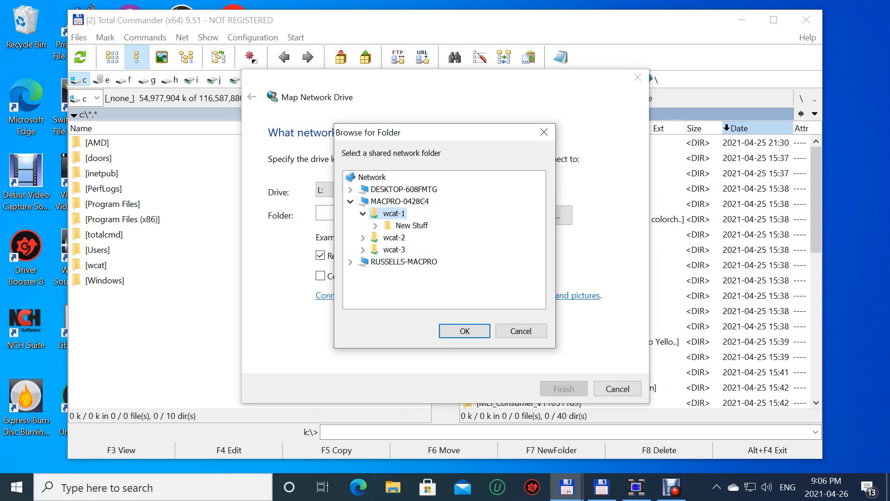
pyautogui.click(465, 330)
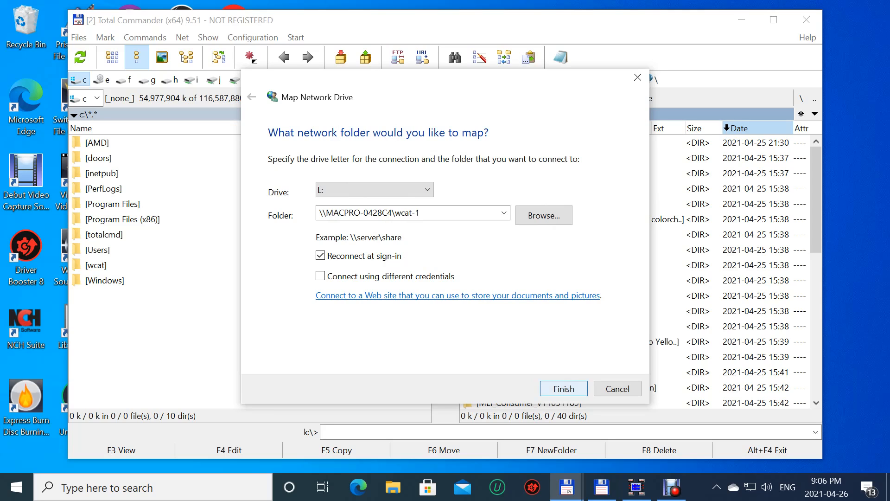
pyautogui.click(564, 389)
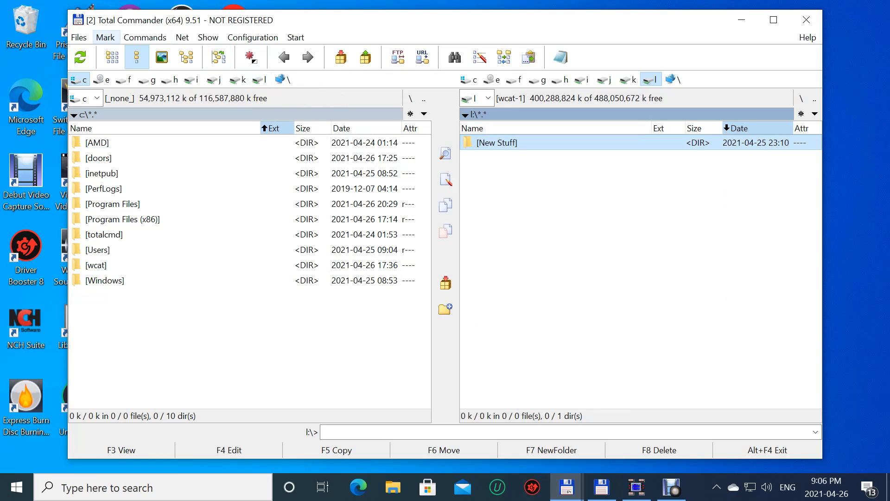
# - Map network drive M: to the wcat-2 share found by browsing the MACPRO-0428C4 computer on the network
pyautogui.click(183, 37)
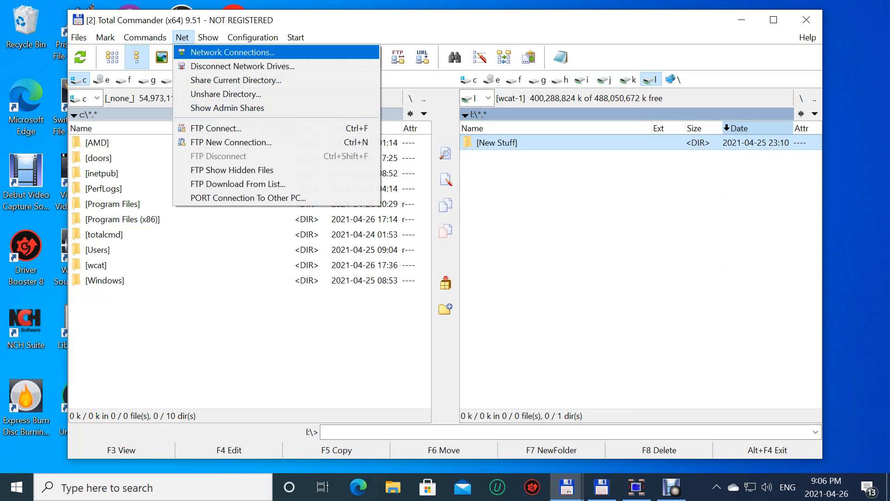
pyautogui.click(233, 53)
pyautogui.click(374, 190)
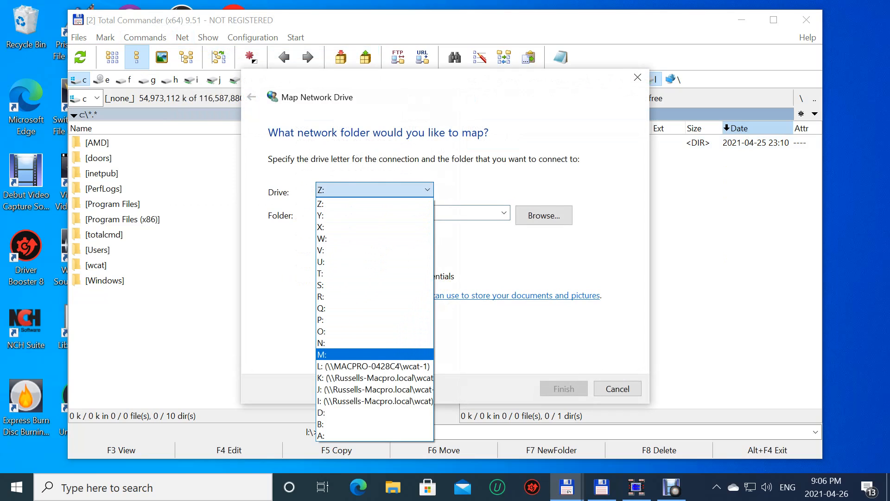
pyautogui.press('Return')
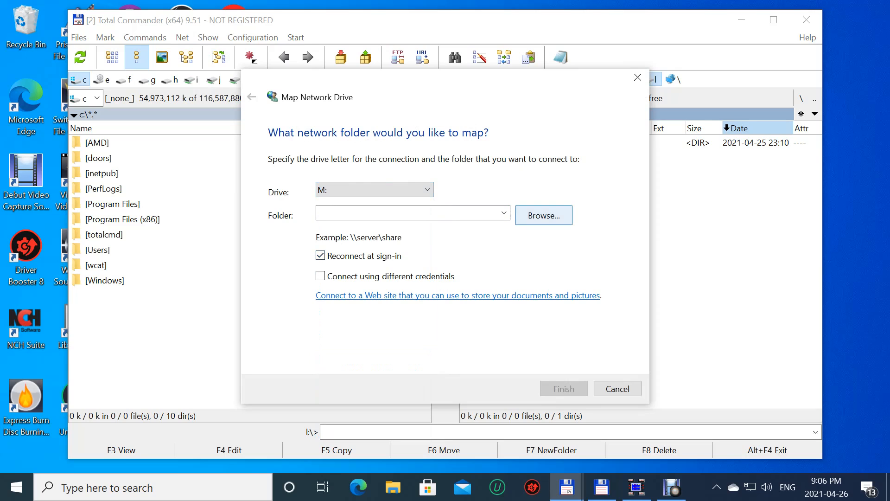
pyautogui.click(544, 215)
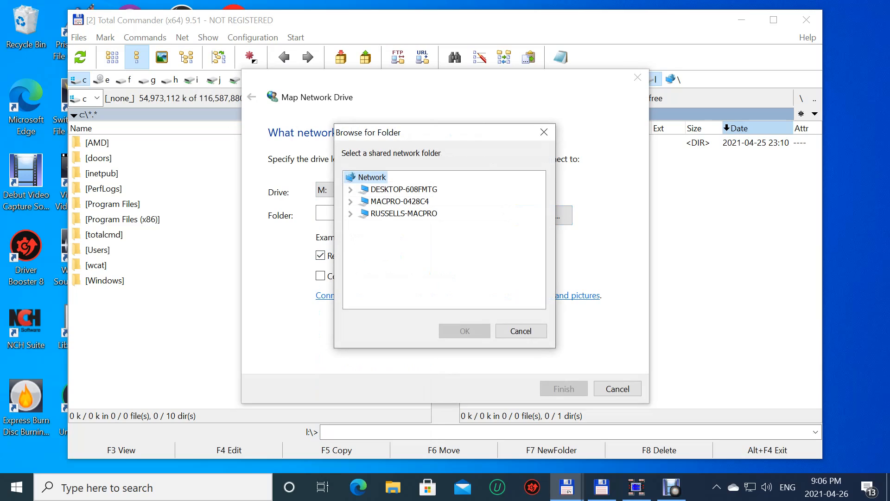
pyautogui.click(399, 201)
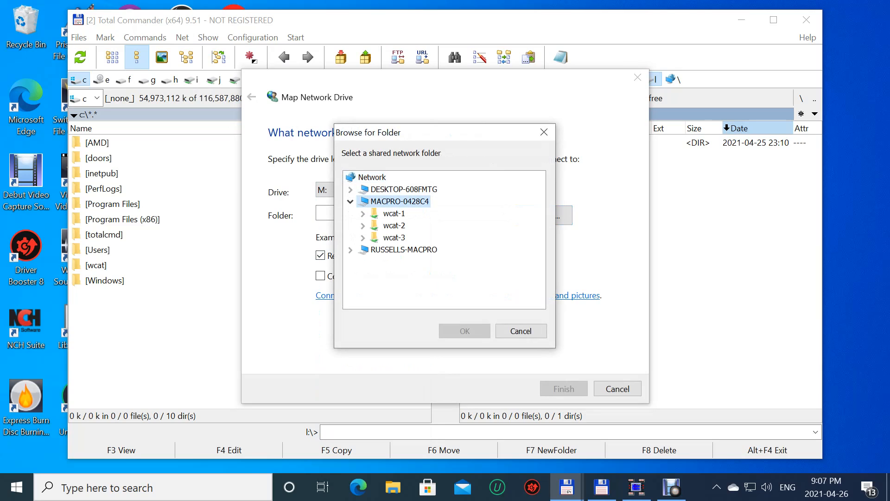
pyautogui.click(394, 226)
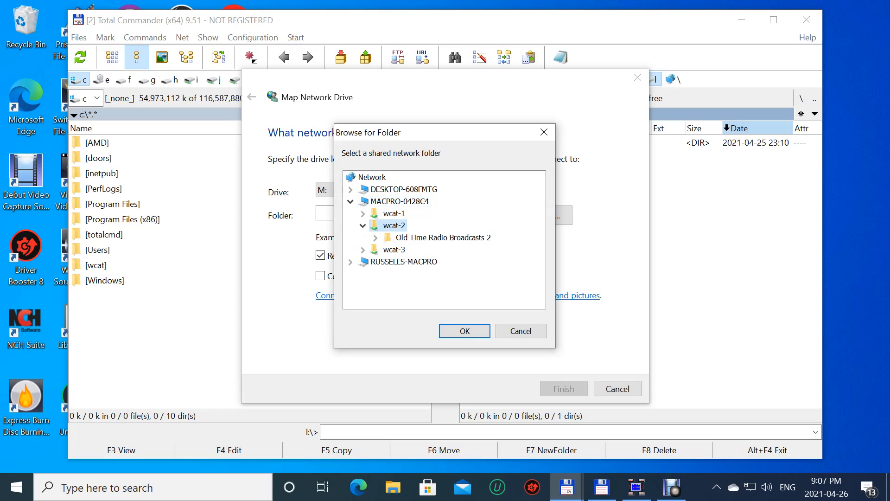
pyautogui.click(464, 330)
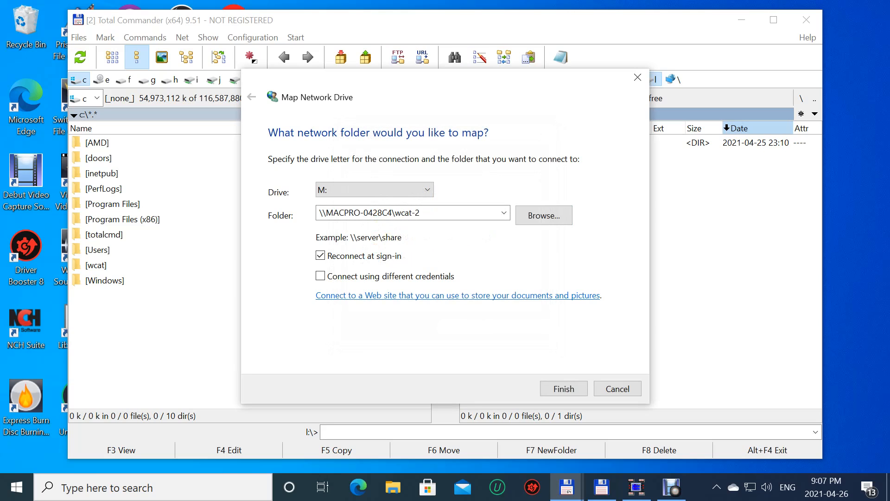
pyautogui.click(564, 388)
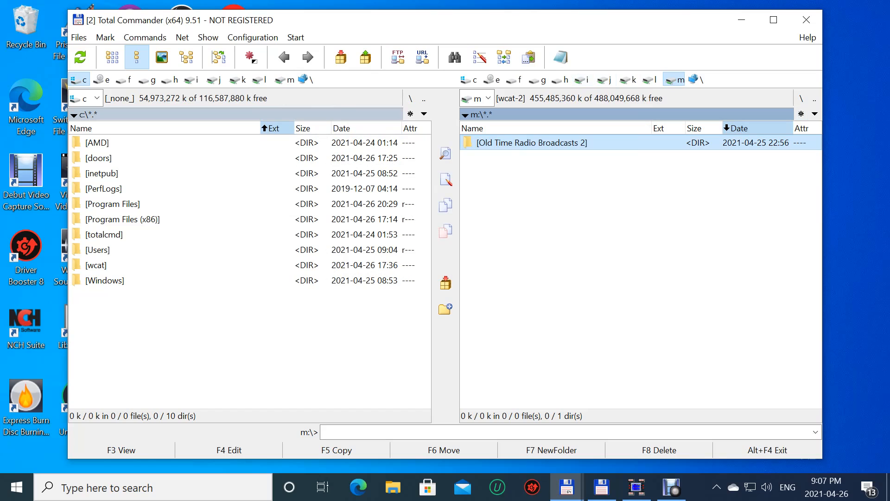
# - Show drive I: in the second file pane and try to disconnect its wcat share, declining the forced disconnection
pyautogui.click(583, 80)
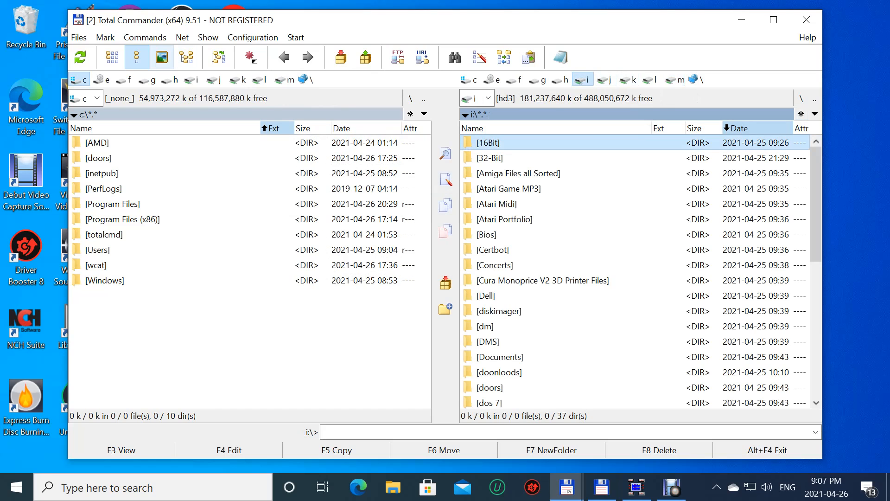
pyautogui.click(182, 37)
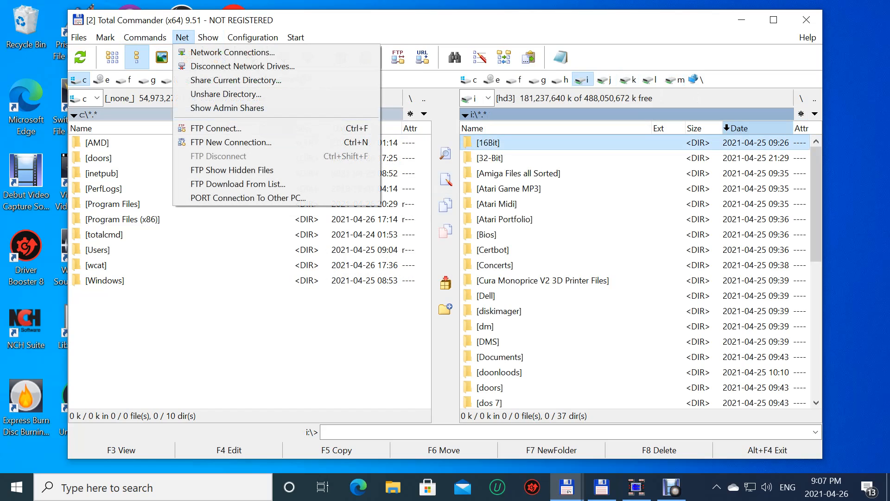
pyautogui.moveTo(208, 37)
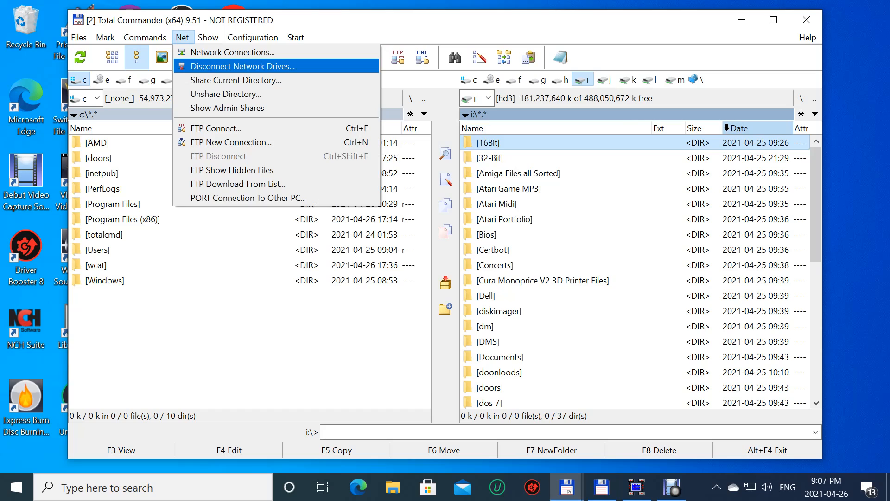
pyautogui.click(218, 64)
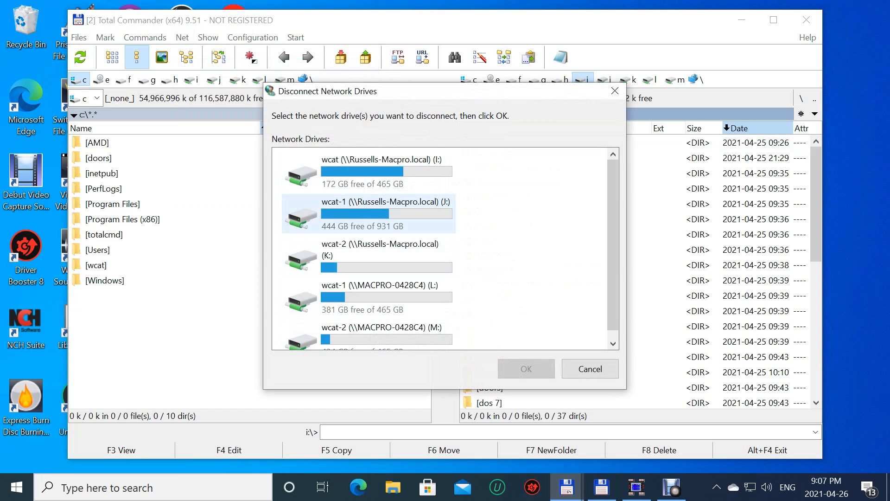
pyautogui.click(369, 172)
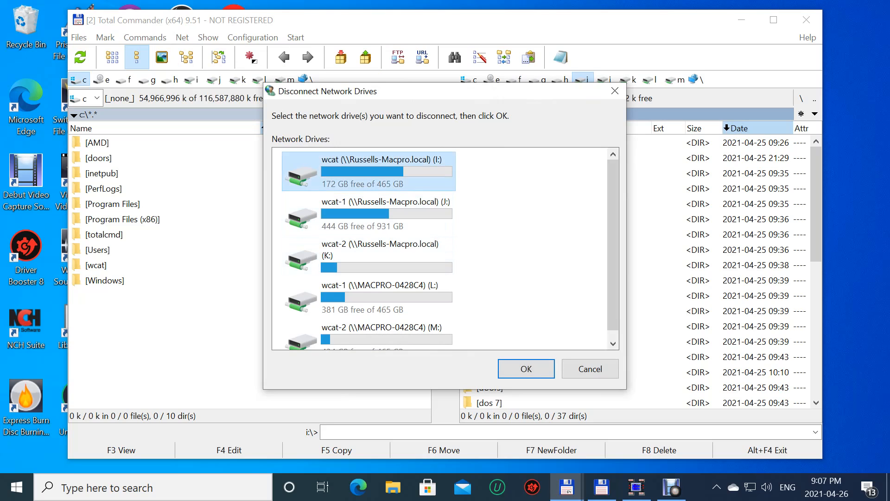
pyautogui.click(527, 369)
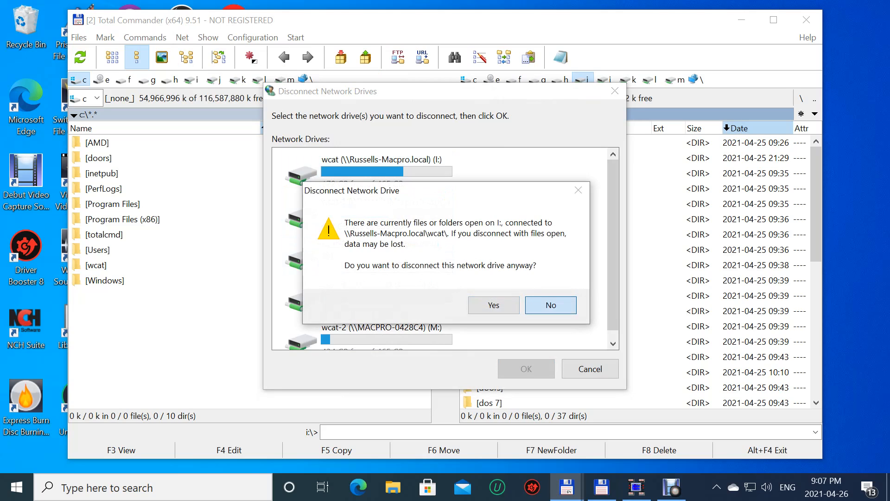
pyautogui.click(551, 304)
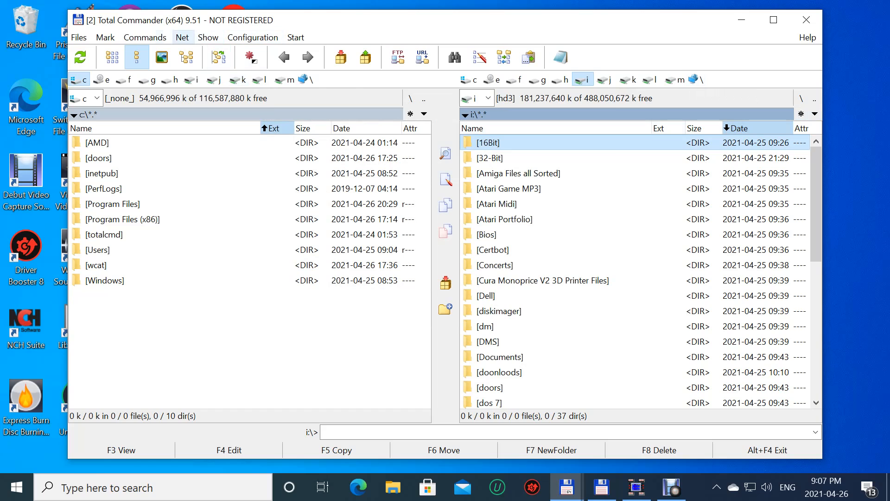
# - Map network drive N: to the wcat-3 share found by browsing the MACPRO-0428C4 computer on the network
pyautogui.click(182, 37)
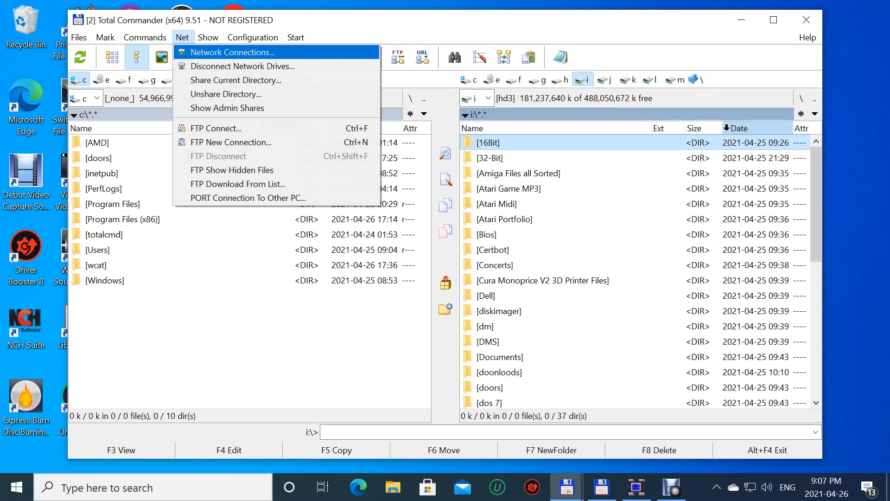
pyautogui.press('Return')
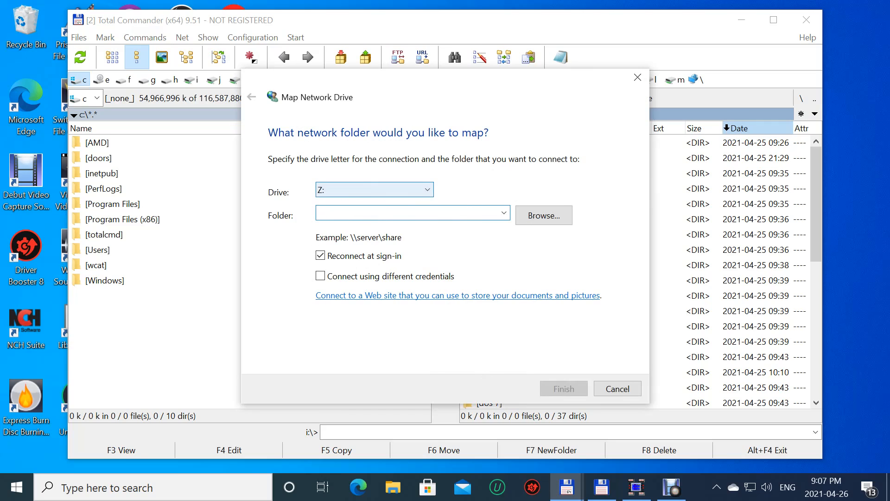
pyautogui.click(427, 189)
pyautogui.press('Return')
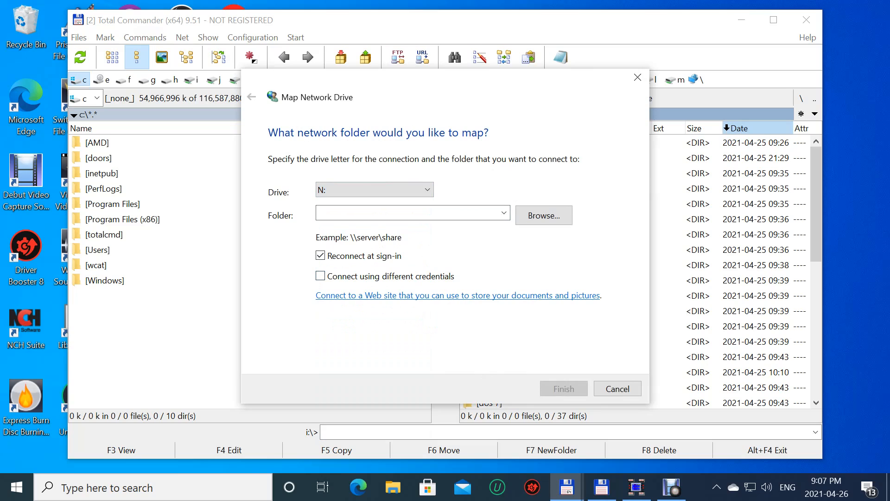
pyautogui.click(547, 213)
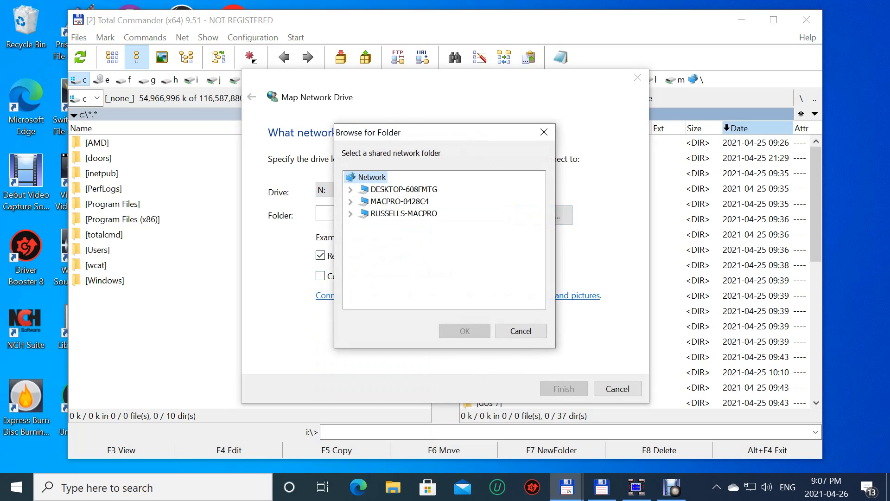
pyautogui.click(400, 202)
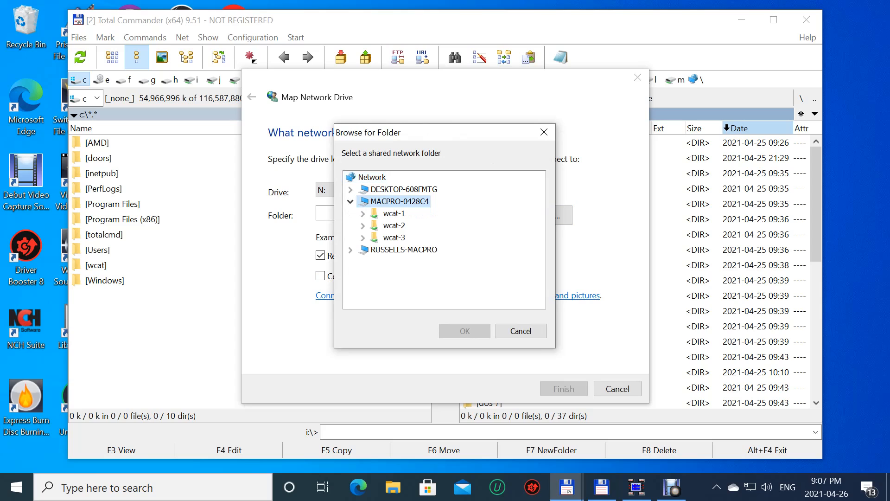
pyautogui.click(394, 237)
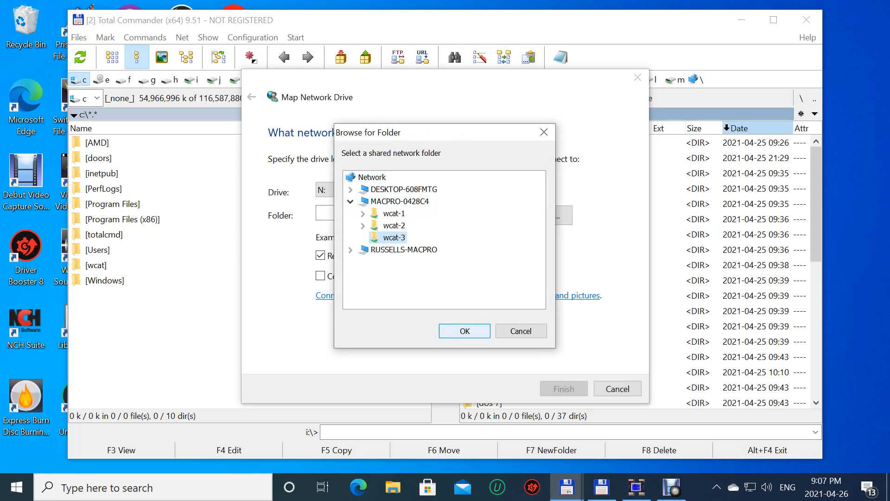
pyautogui.click(465, 330)
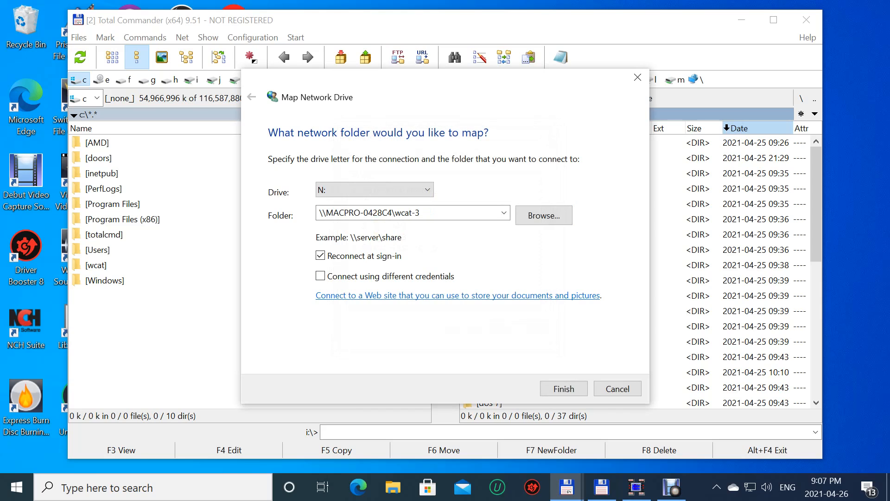
pyautogui.press('Return')
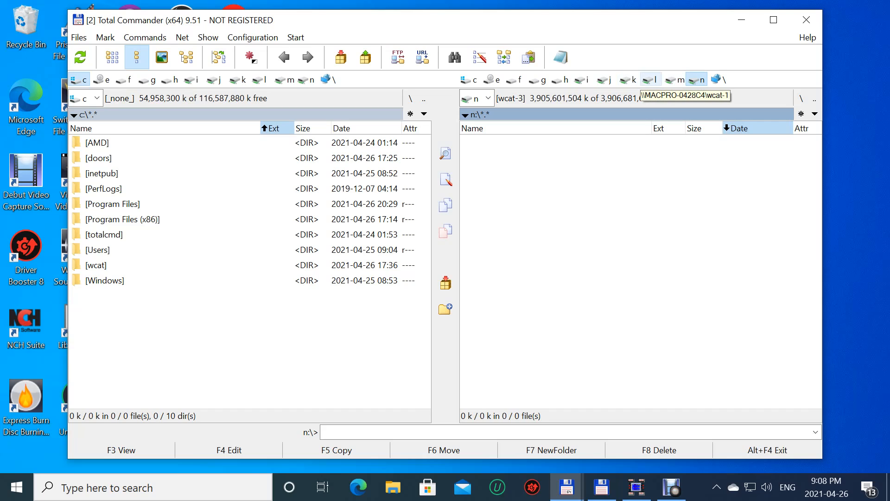
# - Check the contents of network drive J: in the second file pane and minimize the file manager
pyautogui.click(605, 80)
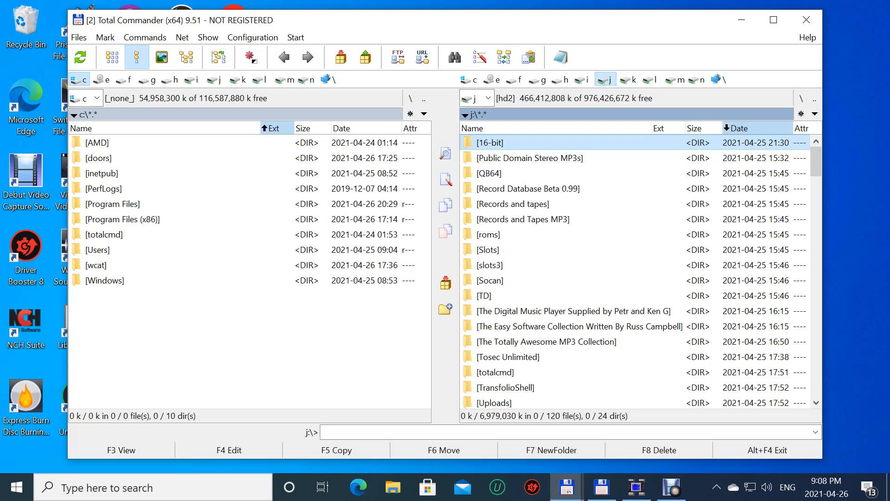
pyautogui.click(741, 19)
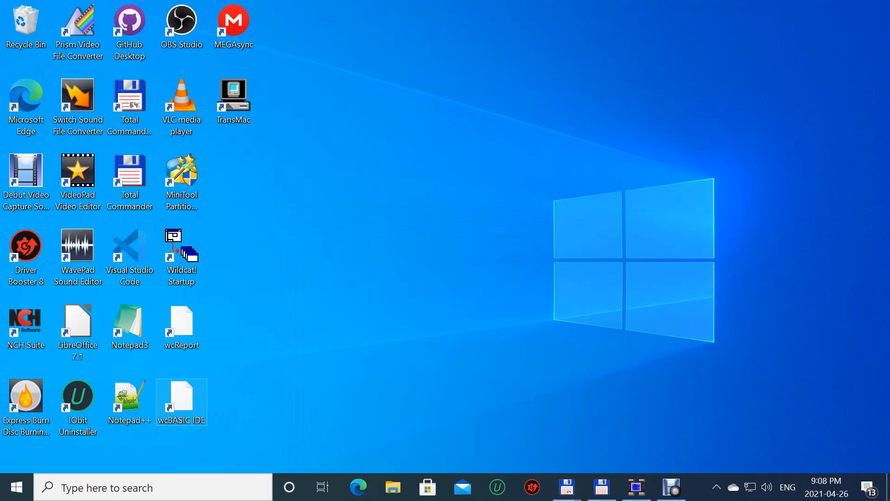